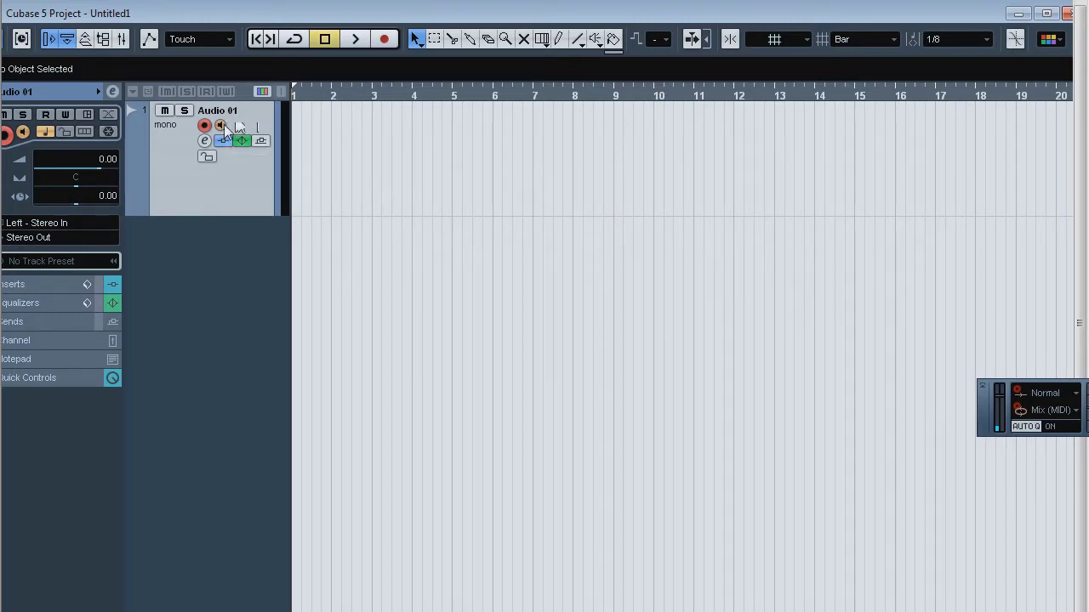
Step: Open the Audio 01 channel settings and inspect the ReValverMkIII and Poulin_LeCab2 insert plug-ins
{"action": "left_click", "coordinate": [205, 141]}
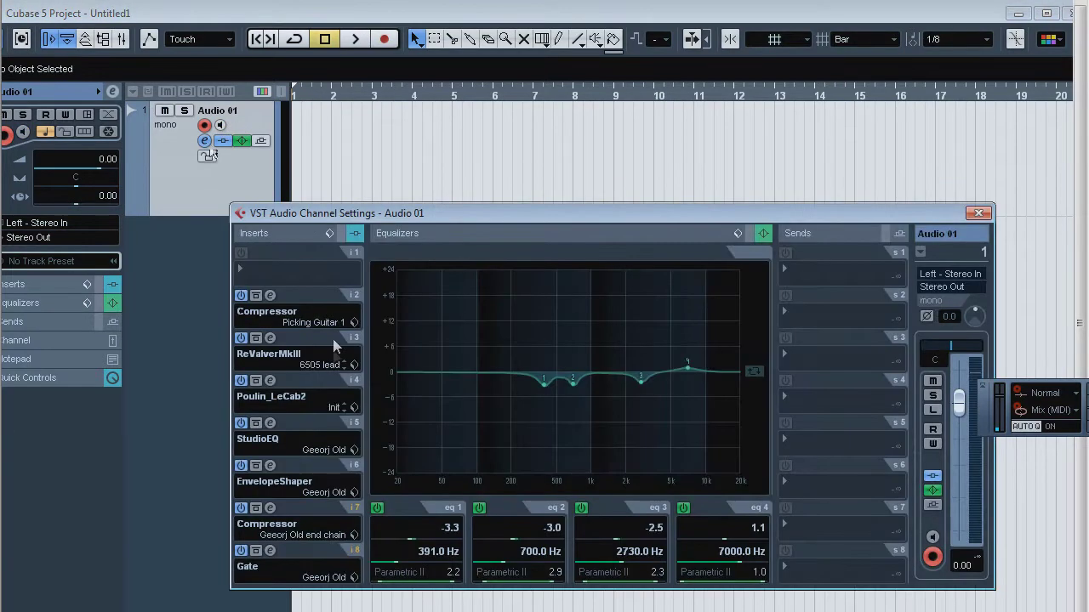
{"action": "left_click", "coordinate": [269, 338]}
{"action": "left_click", "coordinate": [862, 8]}
{"action": "left_click", "coordinate": [270, 381]}
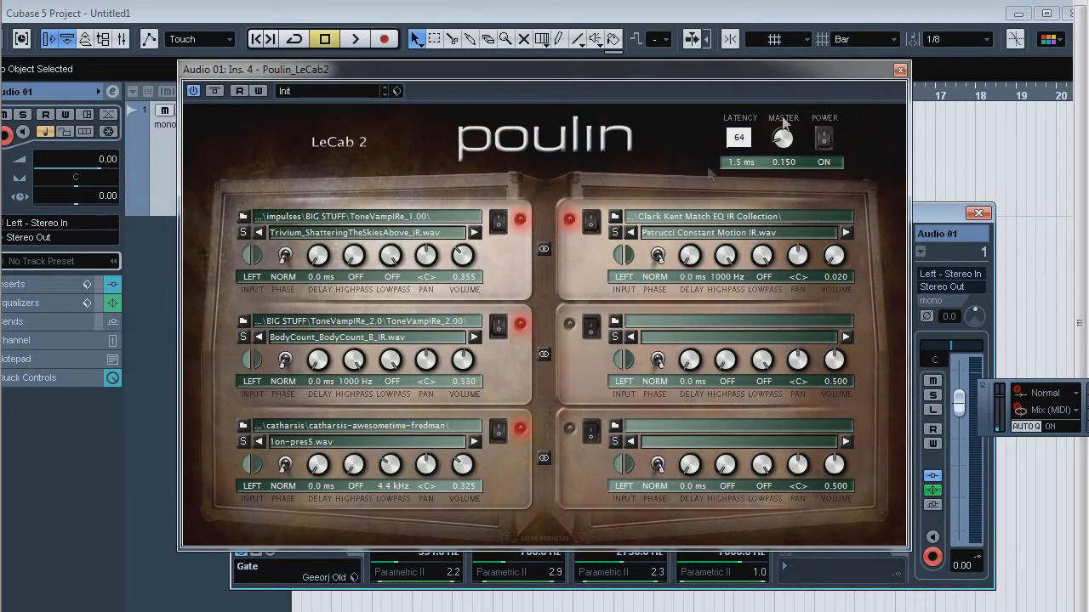
{"action": "left_click", "coordinate": [900, 72]}
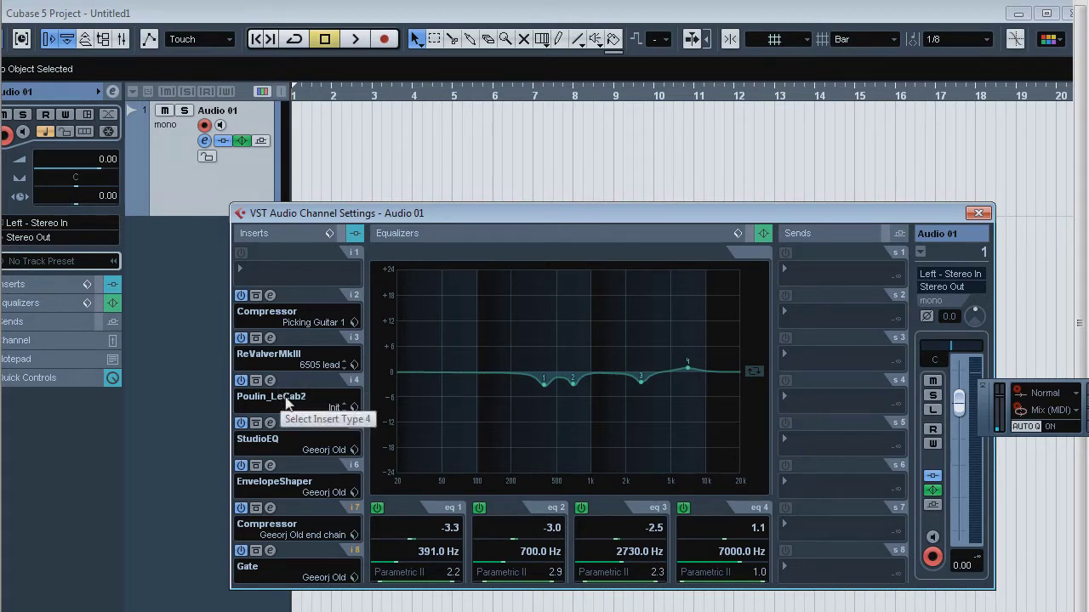
{"action": "left_click", "coordinate": [271, 339]}
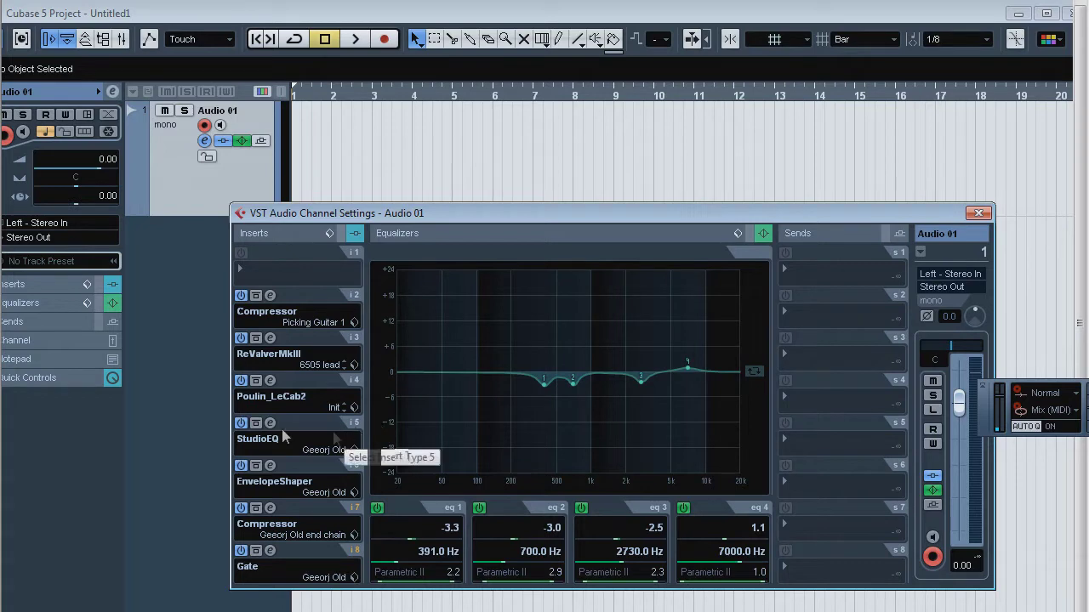
Step: Examine the end-chain compressor in insert 7, and the insert 2 compressor together with its preset list
{"action": "left_click", "coordinate": [269, 522]}
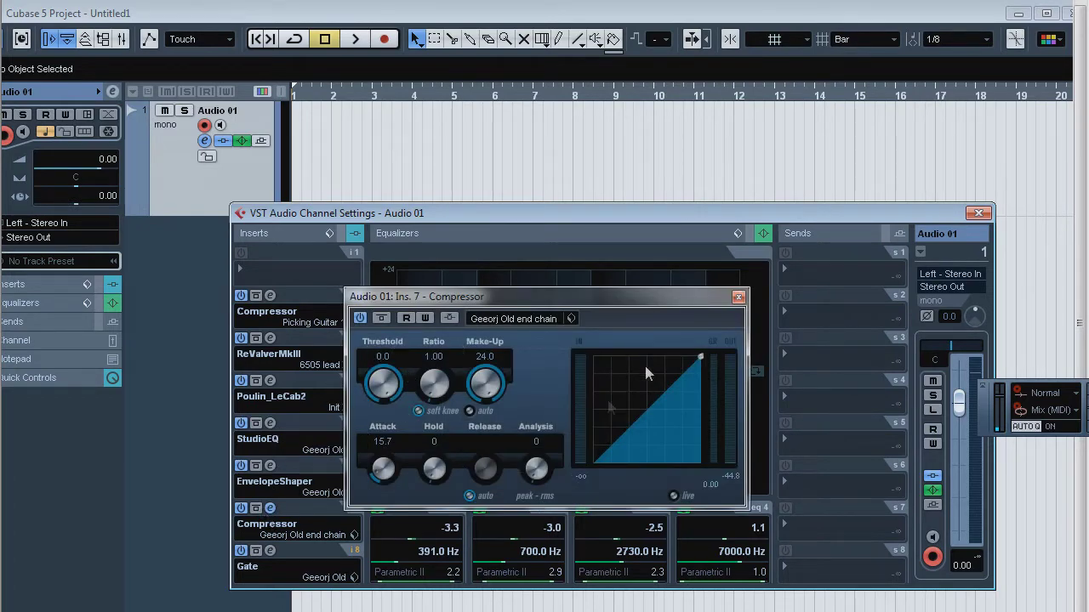
{"action": "left_click", "coordinate": [738, 297]}
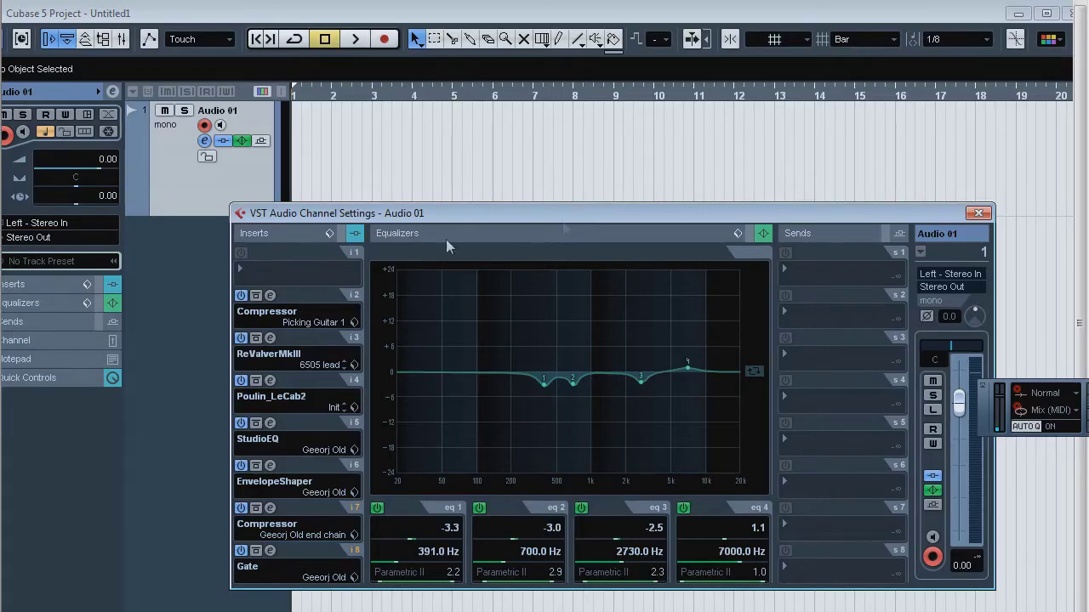
{"action": "left_click", "coordinate": [271, 296]}
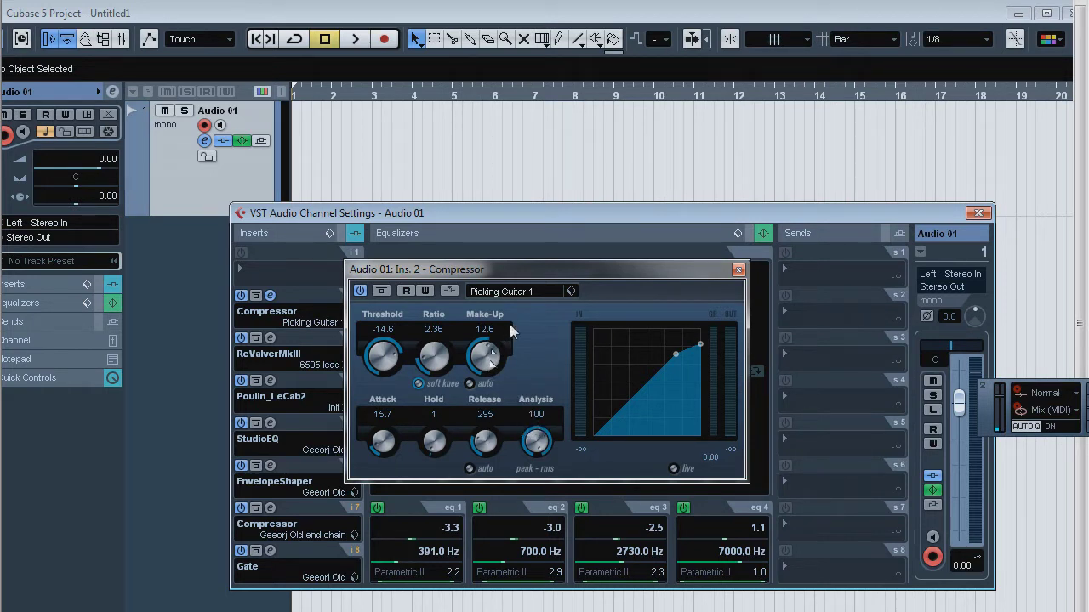
{"action": "left_click", "coordinate": [552, 291]}
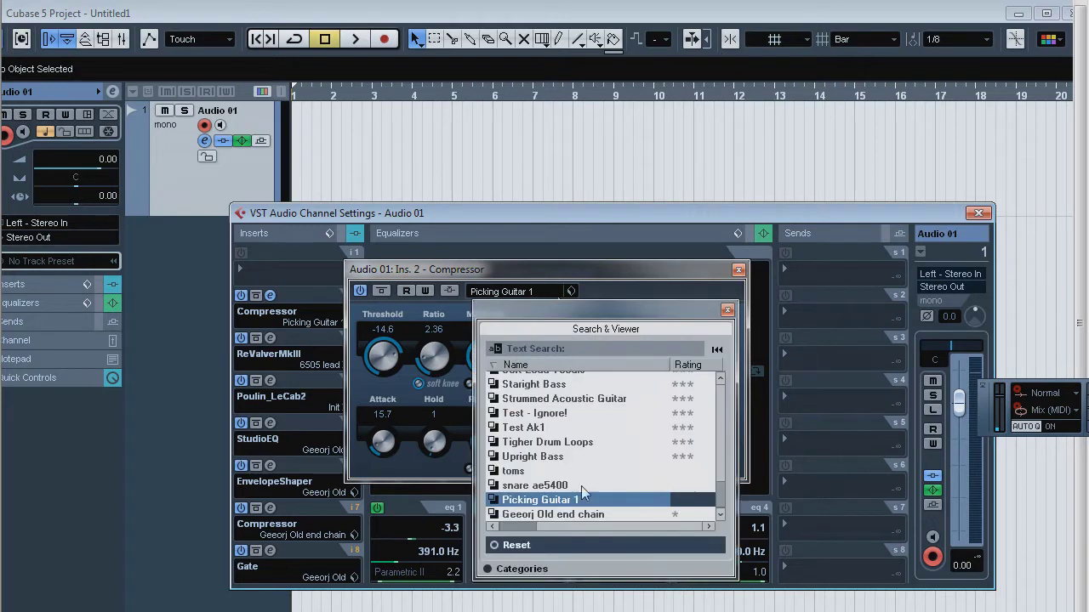
{"action": "left_click", "coordinate": [728, 310]}
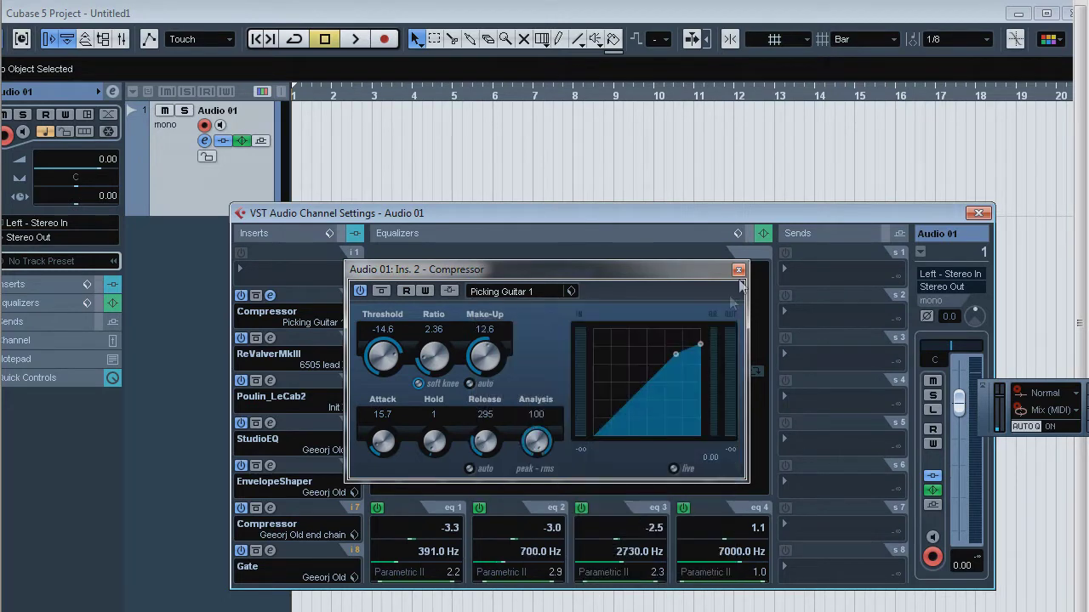
{"action": "left_click", "coordinate": [739, 270]}
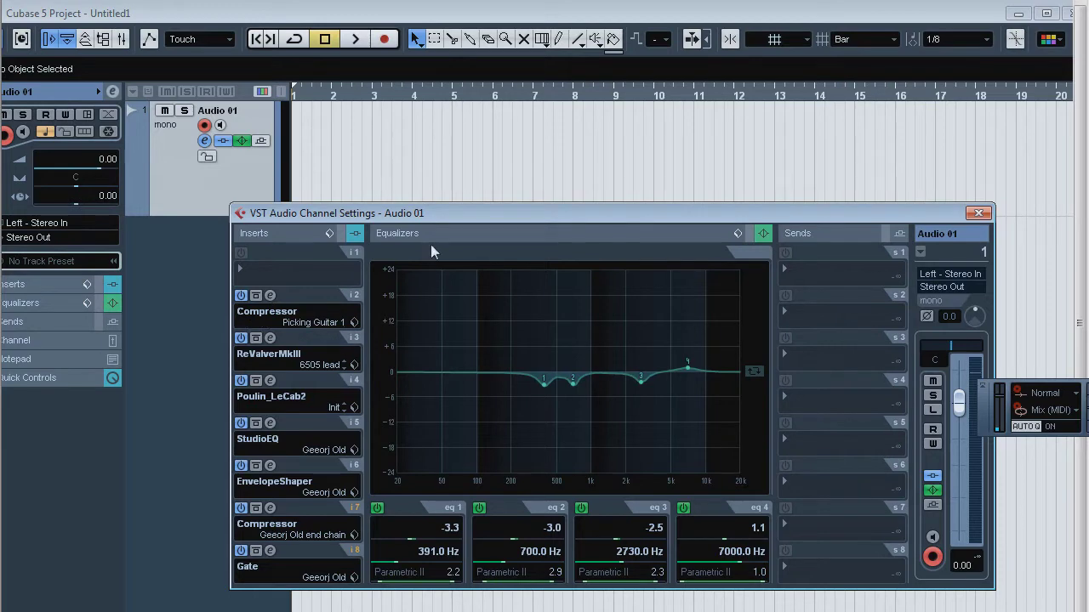
Step: Open the ReValverMkIII plug-in in insert 3 and move its window so the whole header is accessible
{"action": "left_click", "coordinate": [269, 338]}
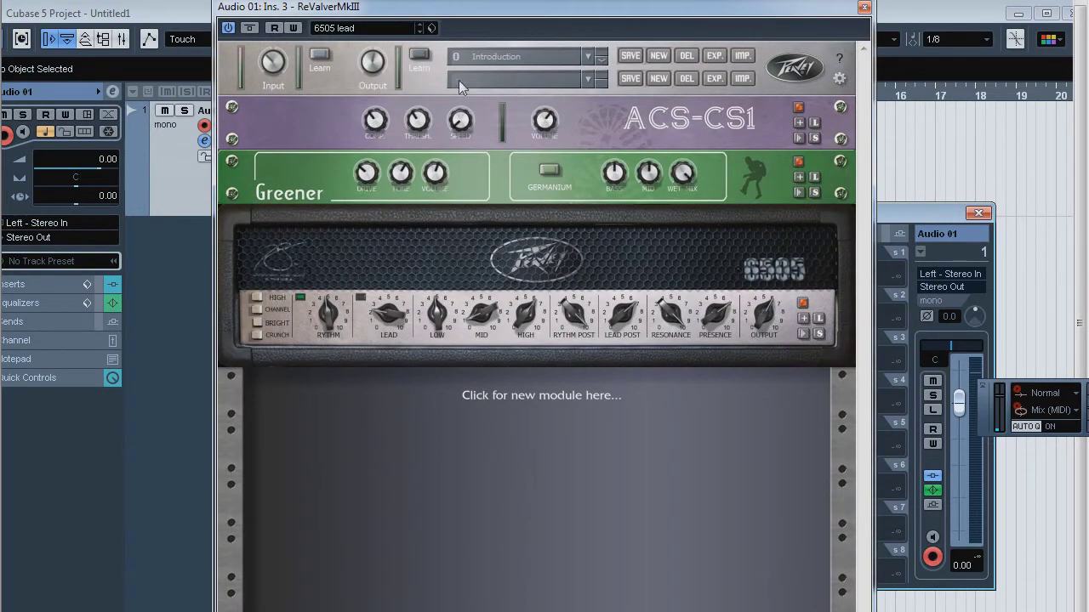
{"action": "left_click_drag", "start_coordinate": [461, 7], "coordinate": [525, 57]}
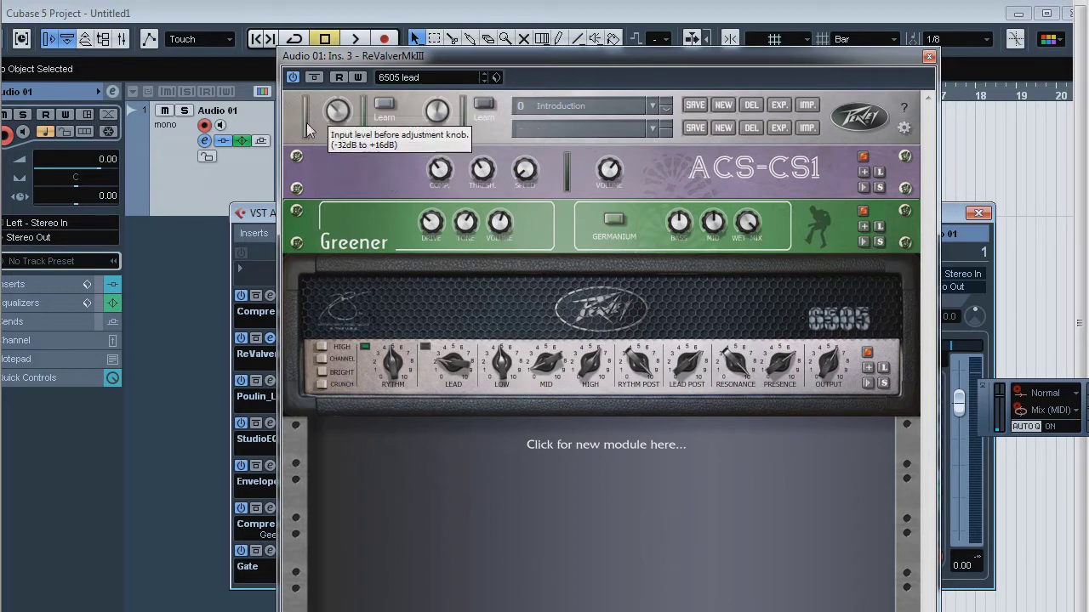
{"action": "mouse_move", "coordinate": [344, 113]}
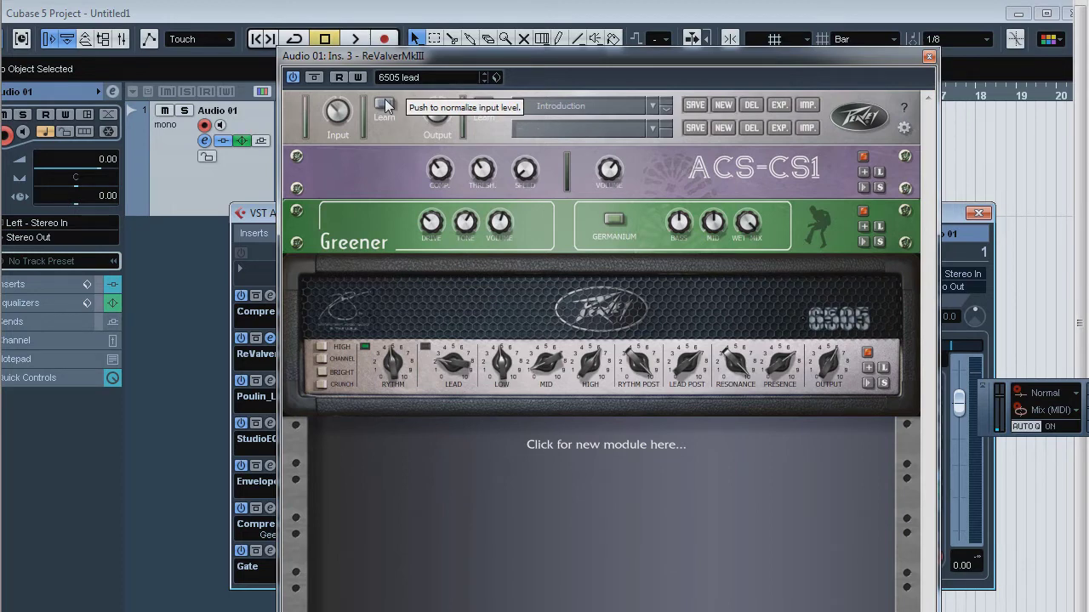
Step: View the stomp box modules that can be inserted at the ACS-CS1 compressor, and check its threshold, speed and volume settings
{"action": "right_click", "coordinate": [660, 170]}
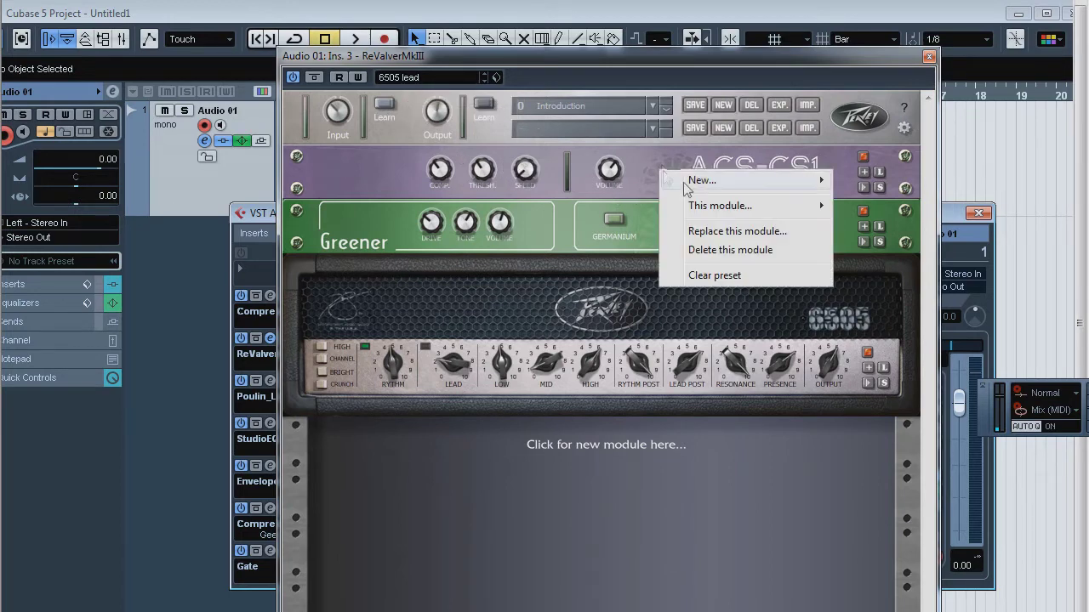
{"action": "mouse_move", "coordinate": [741, 181]}
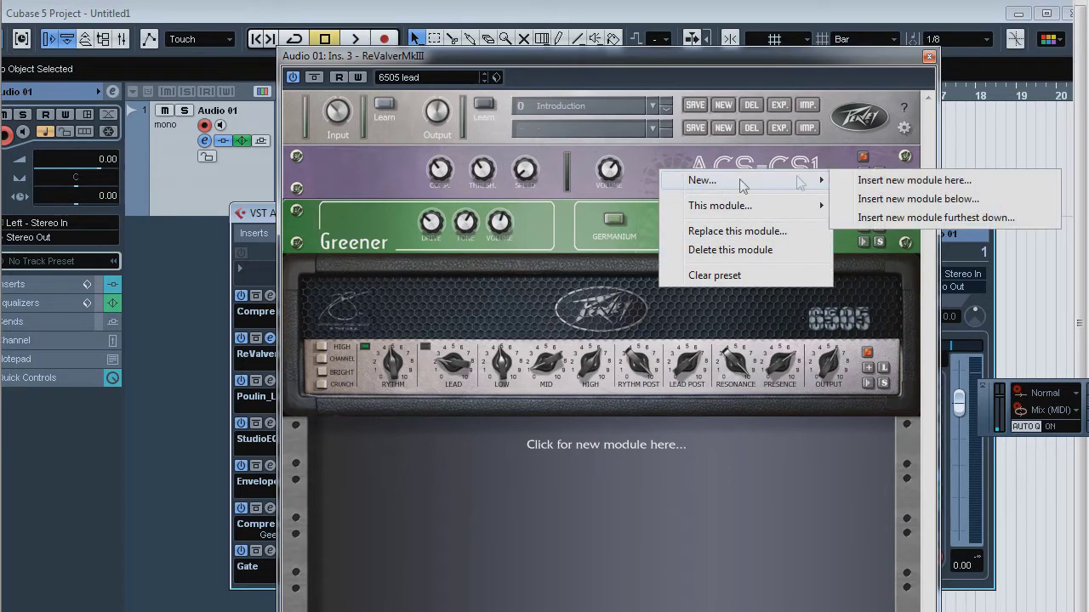
{"action": "left_click", "coordinate": [857, 180]}
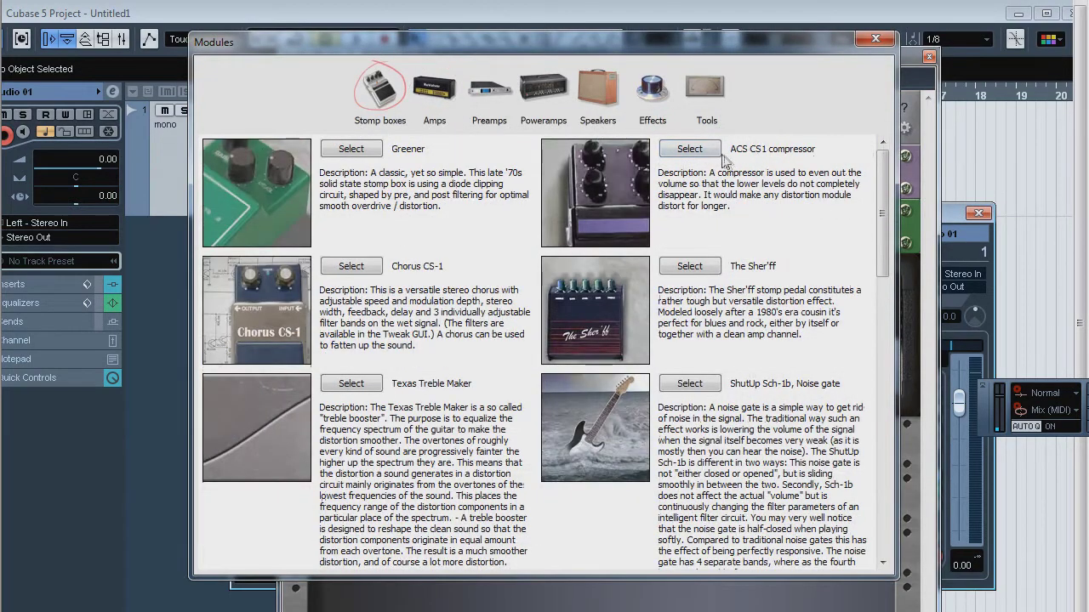
{"action": "left_click", "coordinate": [878, 42]}
{"action": "mouse_move", "coordinate": [537, 169]}
{"action": "mouse_move", "coordinate": [482, 172]}
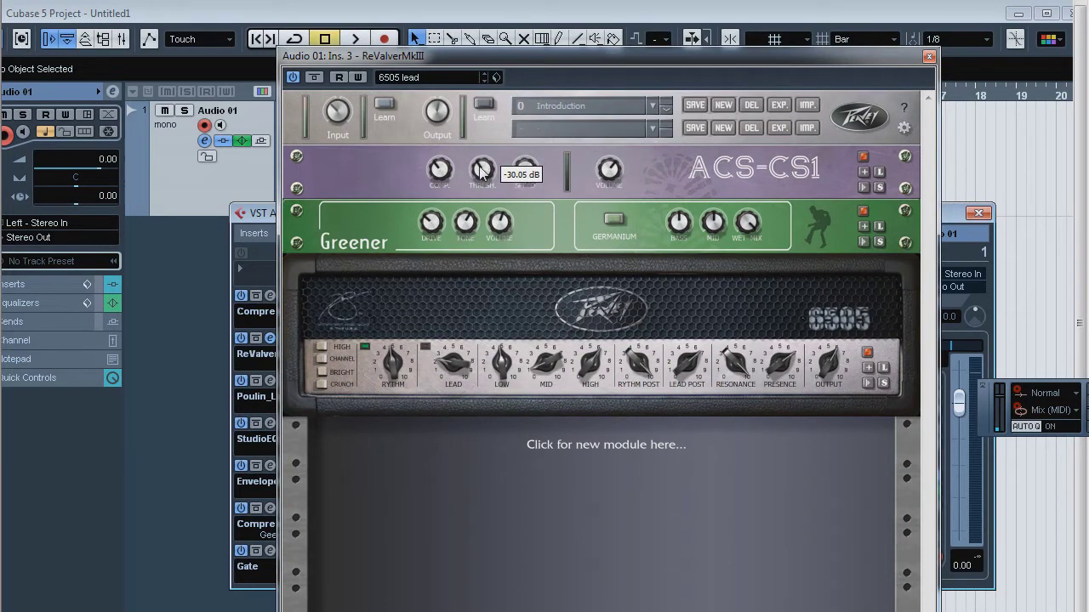
{"action": "mouse_move", "coordinate": [520, 174]}
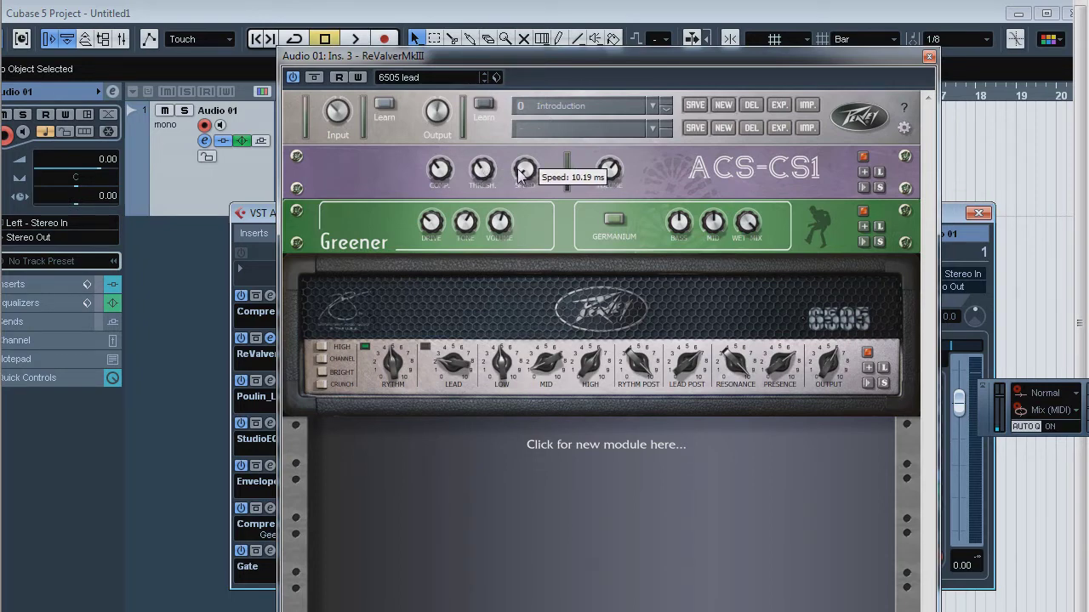
{"action": "mouse_move", "coordinate": [611, 174]}
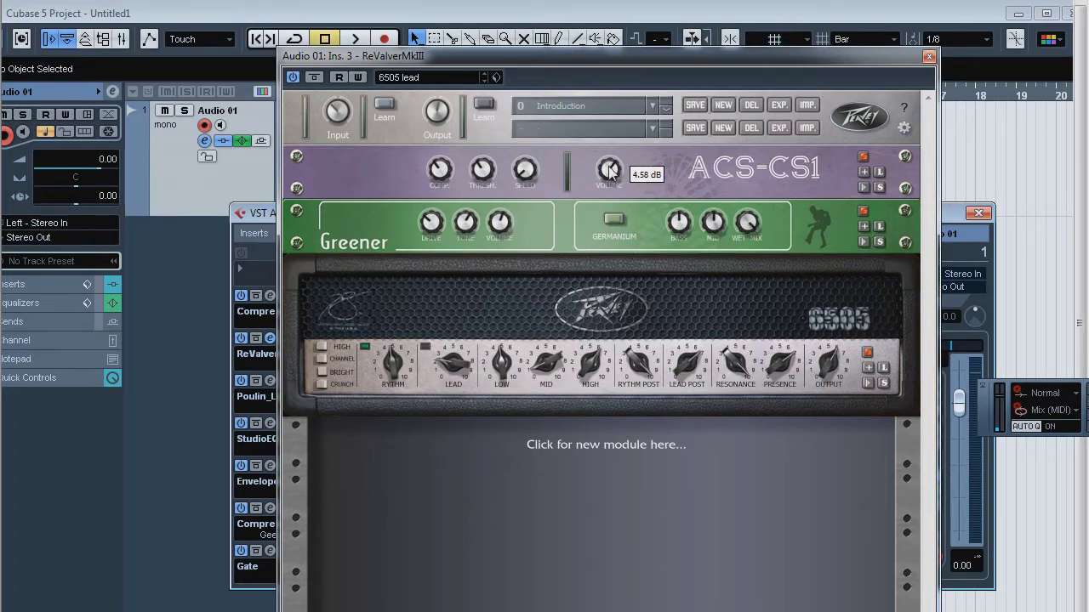
Step: View the stomp box modules offered for insertion at the Greener pedal, and close the module browser without choosing one
{"action": "right_click", "coordinate": [563, 227]}
{"action": "mouse_move", "coordinate": [640, 241]}
{"action": "left_click", "coordinate": [817, 239]}
{"action": "left_click", "coordinate": [380, 100]}
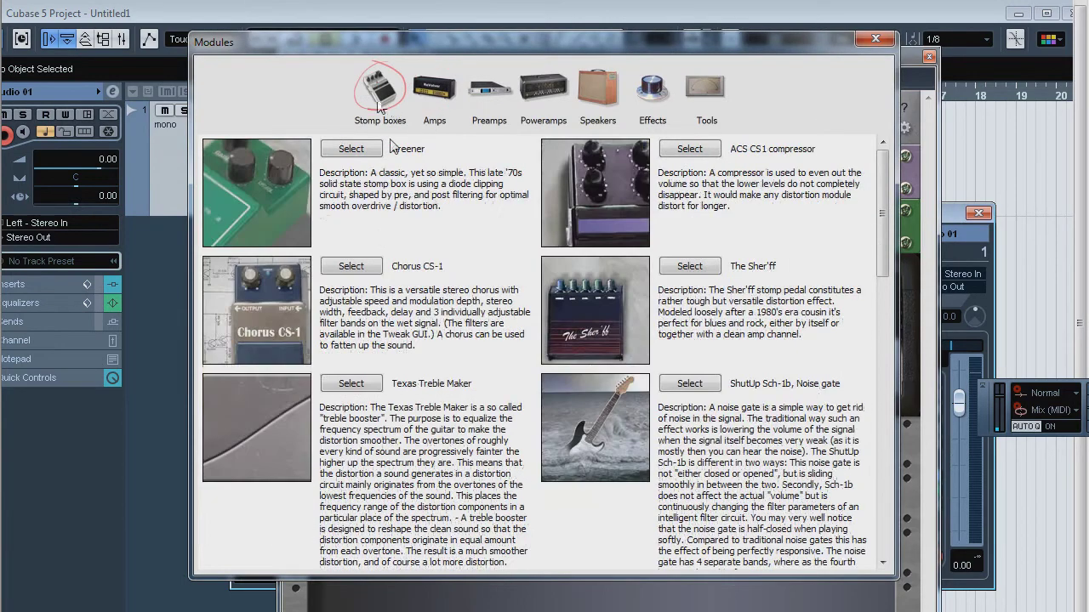
{"action": "left_click", "coordinate": [875, 39]}
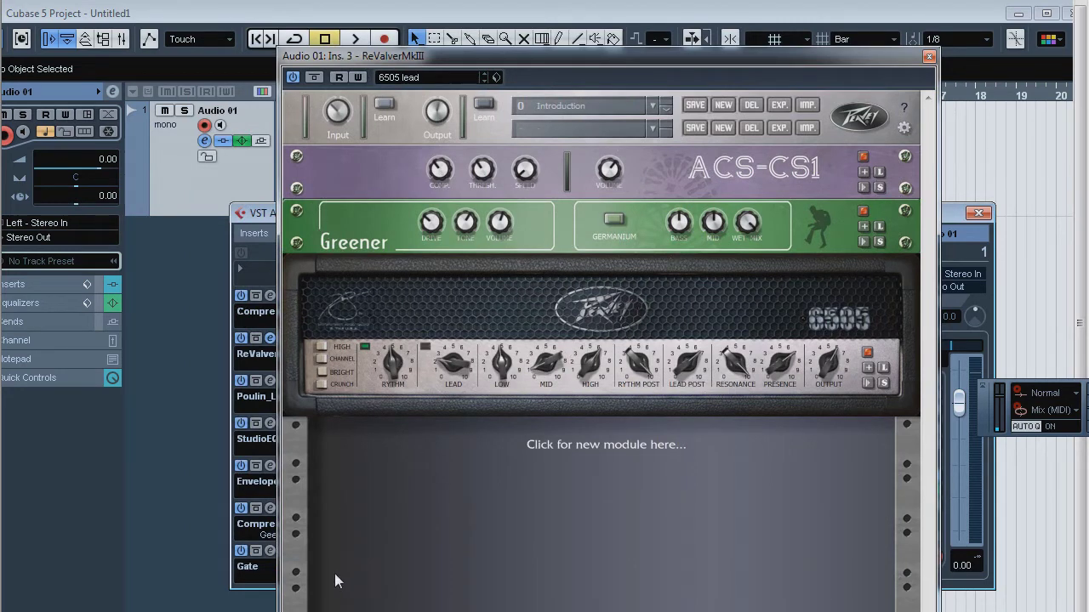
Step: Check the Greener pedal's drive, tone and volume settings, and switch its Germanium diode option on and off
{"action": "mouse_move", "coordinate": [433, 230]}
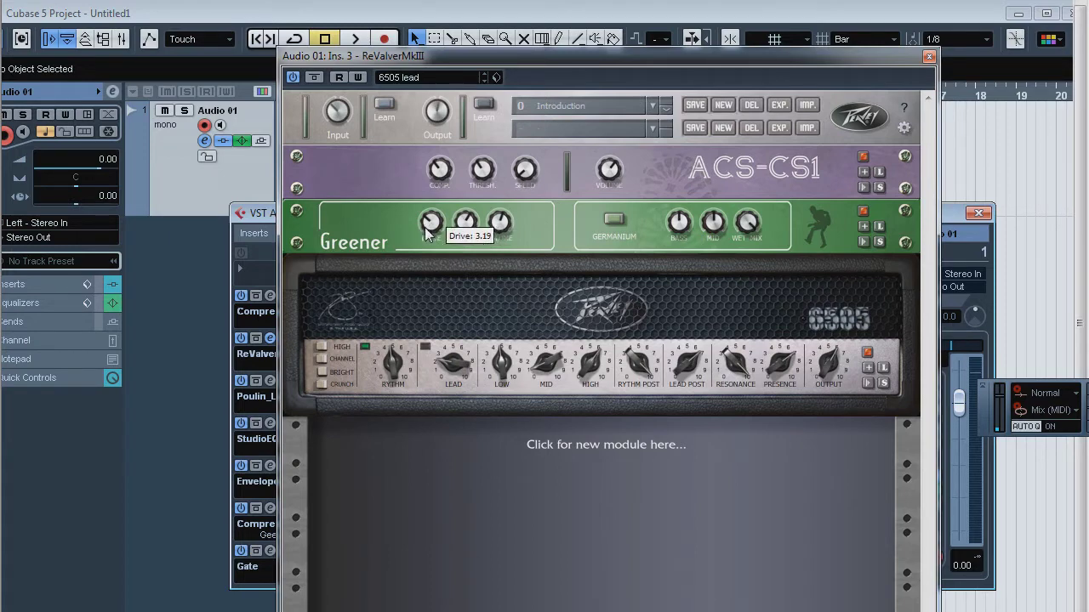
{"action": "mouse_move", "coordinate": [468, 226]}
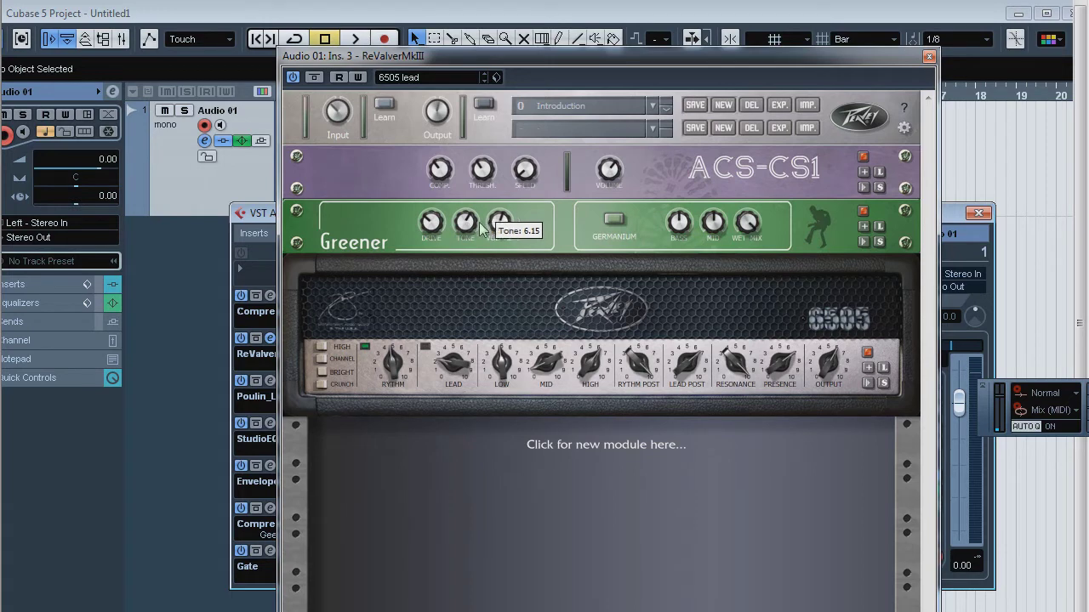
{"action": "mouse_move", "coordinate": [502, 225]}
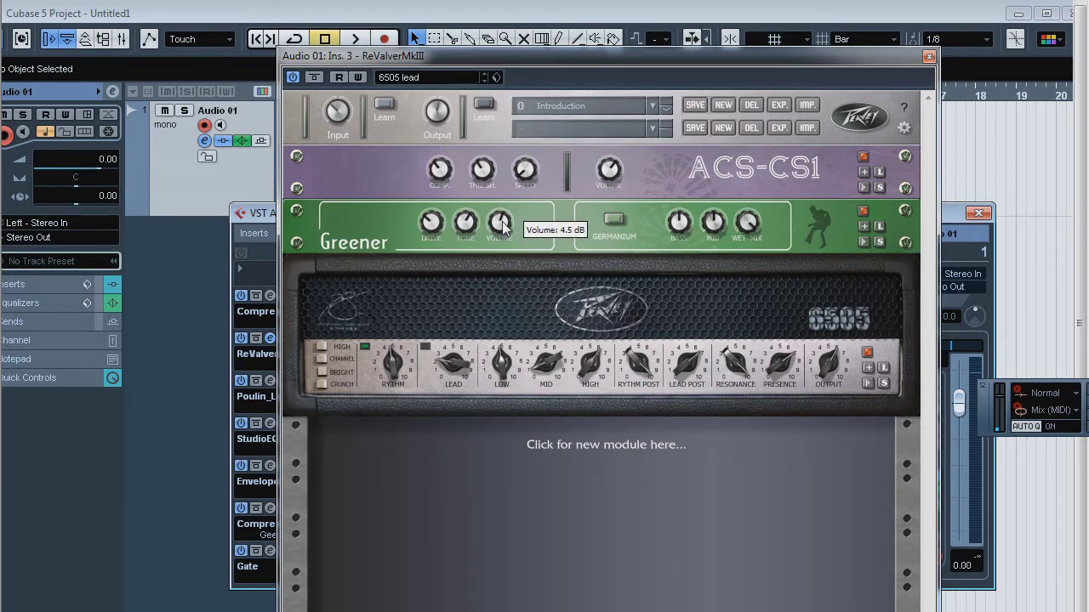
{"action": "left_click", "coordinate": [615, 217]}
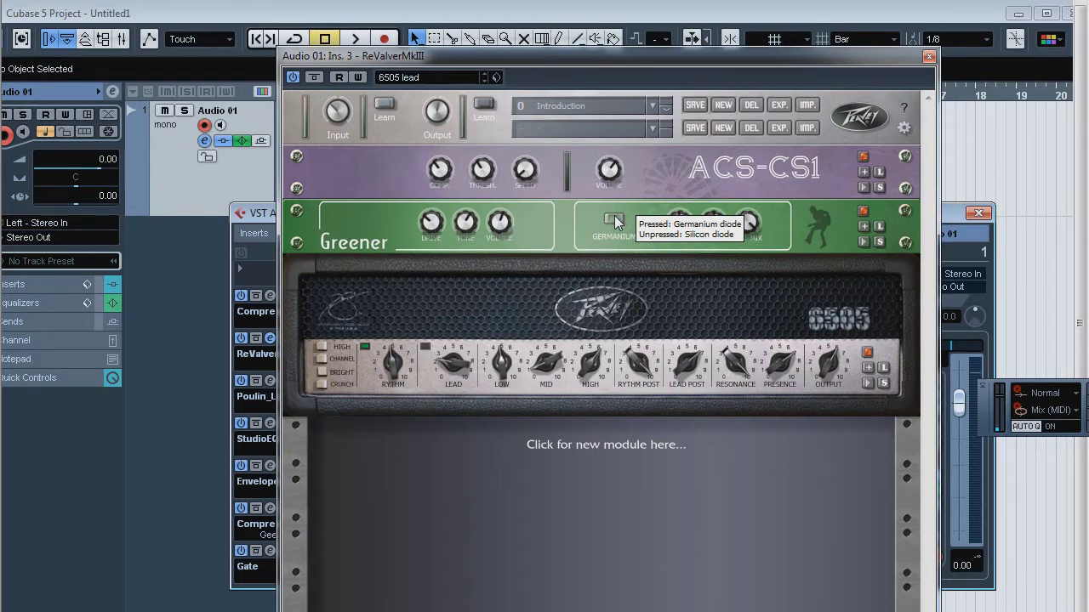
{"action": "left_click", "coordinate": [613, 220]}
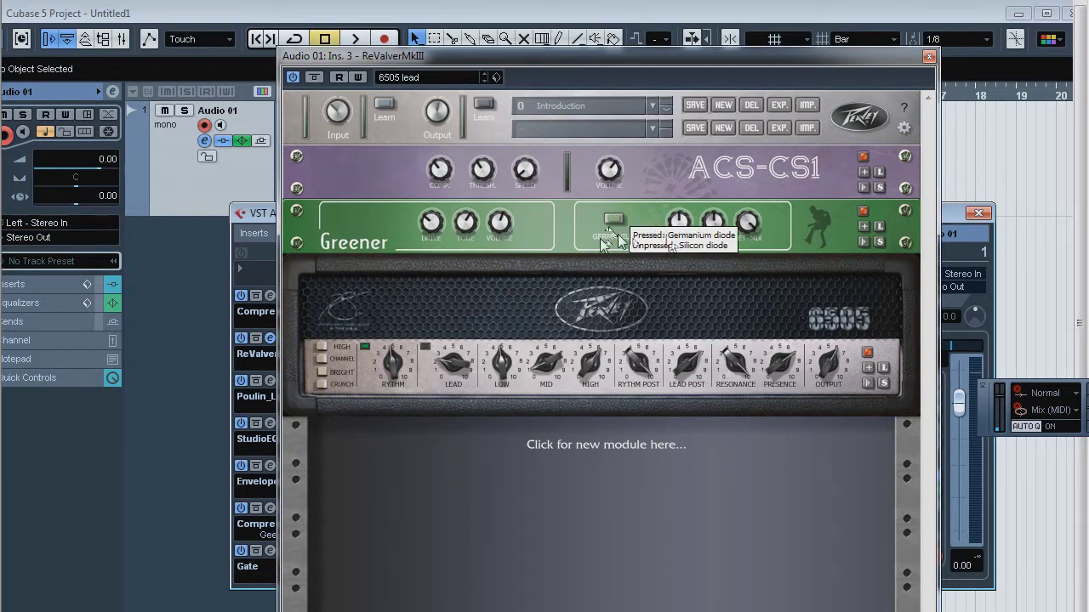
Step: Browse the amp, poweramp and preamp modules available from the Peavey 6505 amp, and close the browser without choosing one
{"action": "right_click", "coordinate": [607, 302]}
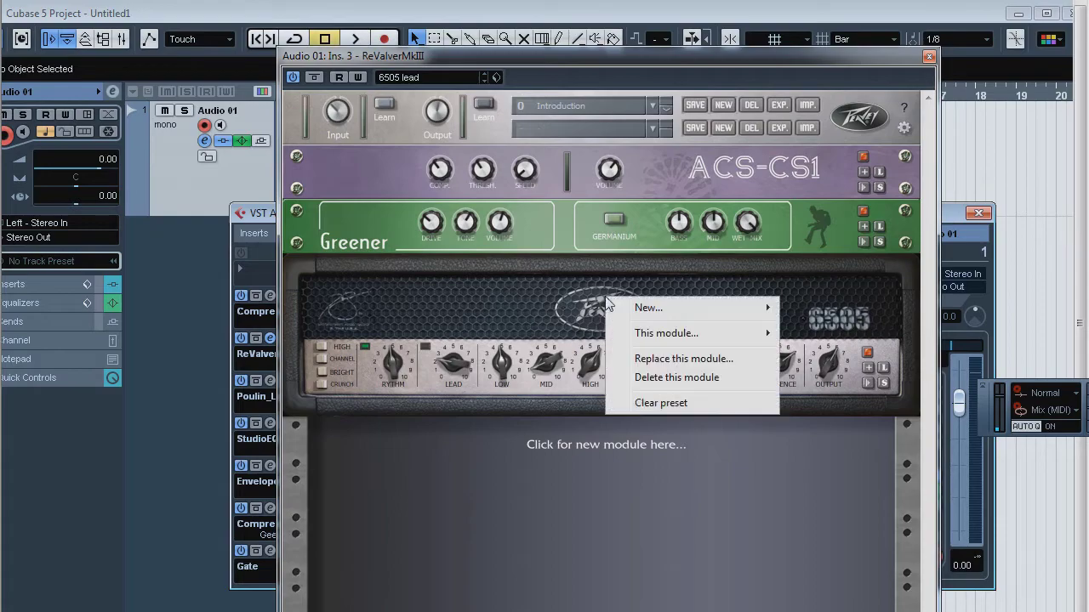
{"action": "mouse_move", "coordinate": [731, 310]}
{"action": "left_click", "coordinate": [857, 322]}
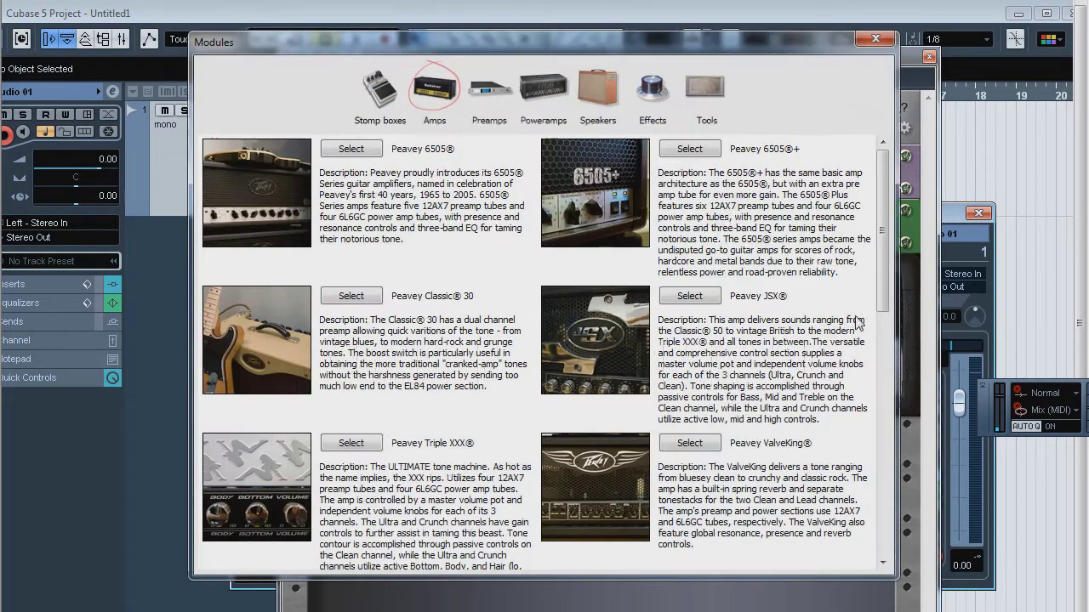
{"action": "left_click", "coordinate": [530, 97]}
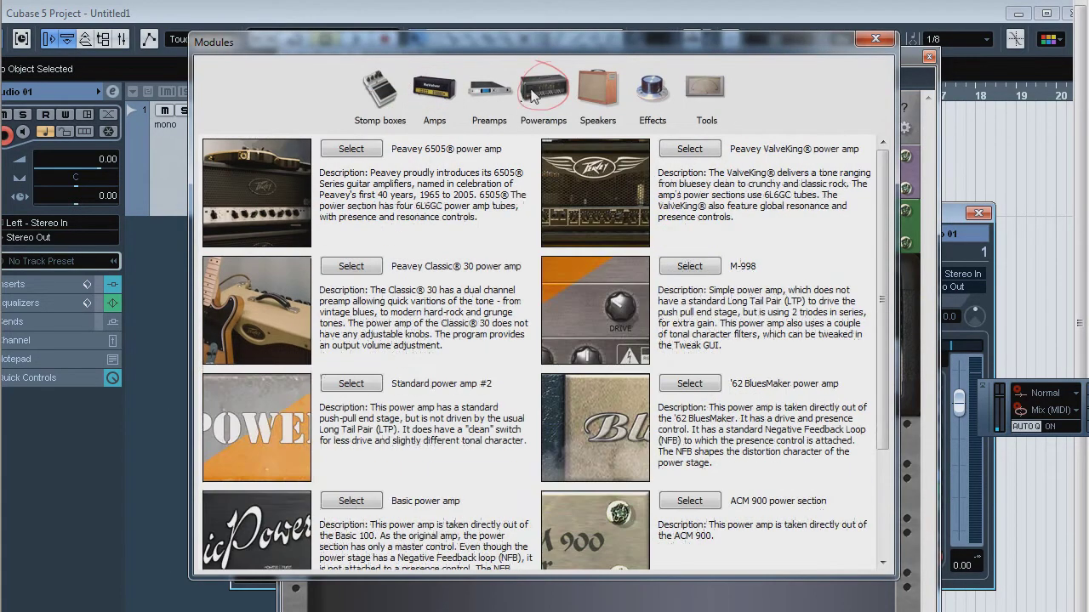
{"action": "left_click", "coordinate": [481, 95]}
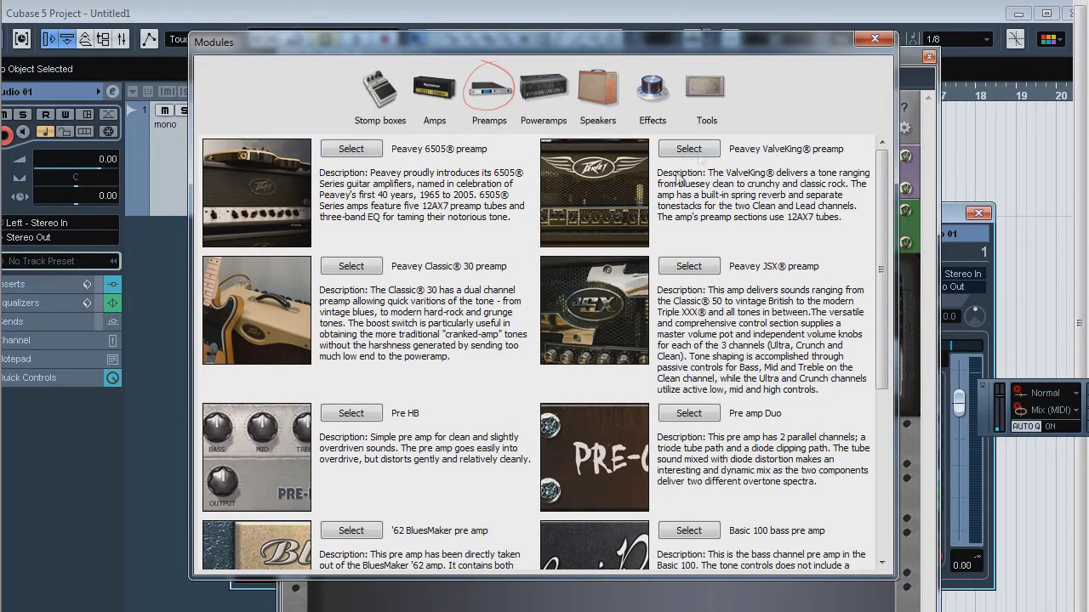
{"action": "left_click", "coordinate": [875, 39]}
Step: Add the first listed speaker module below the Peavey 6505 amp, and delete it again
{"action": "left_click", "coordinate": [600, 447]}
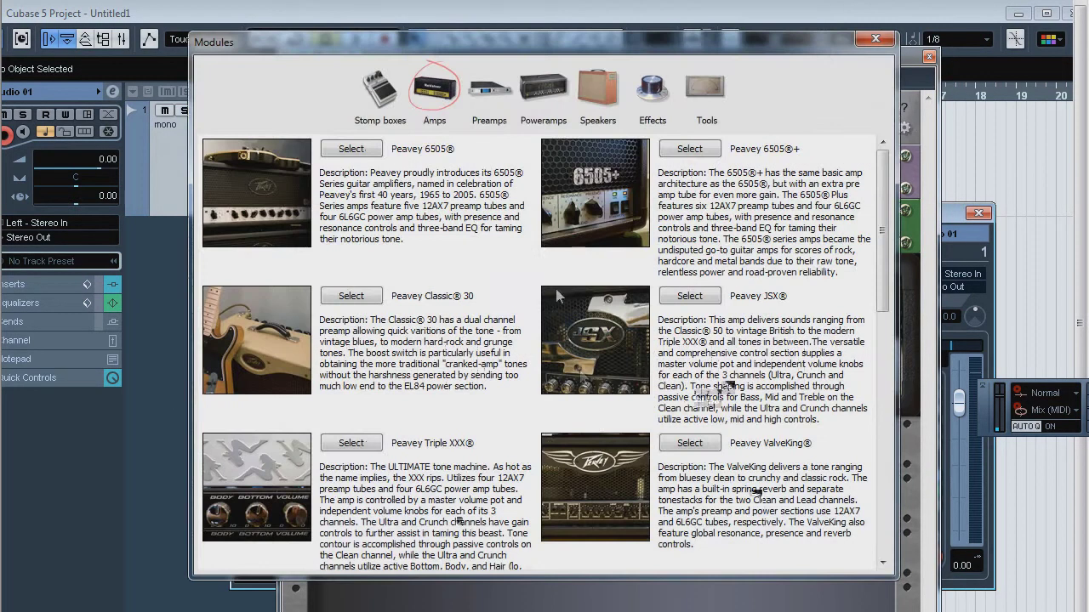
{"action": "left_click", "coordinate": [598, 89]}
{"action": "left_click", "coordinate": [350, 149]}
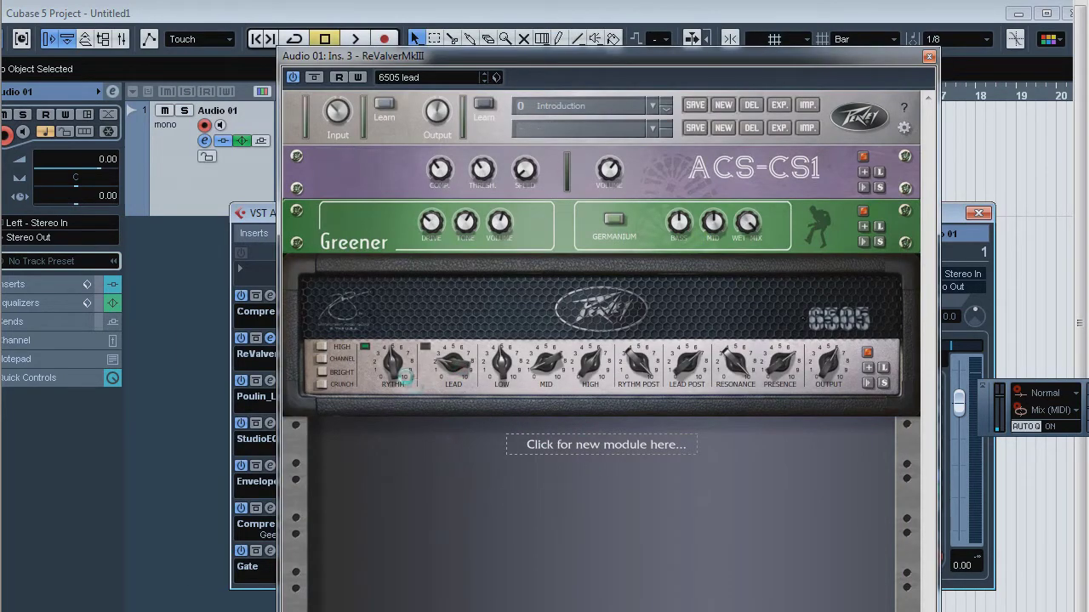
{"action": "right_click", "coordinate": [363, 487]}
{"action": "left_click", "coordinate": [431, 564]}
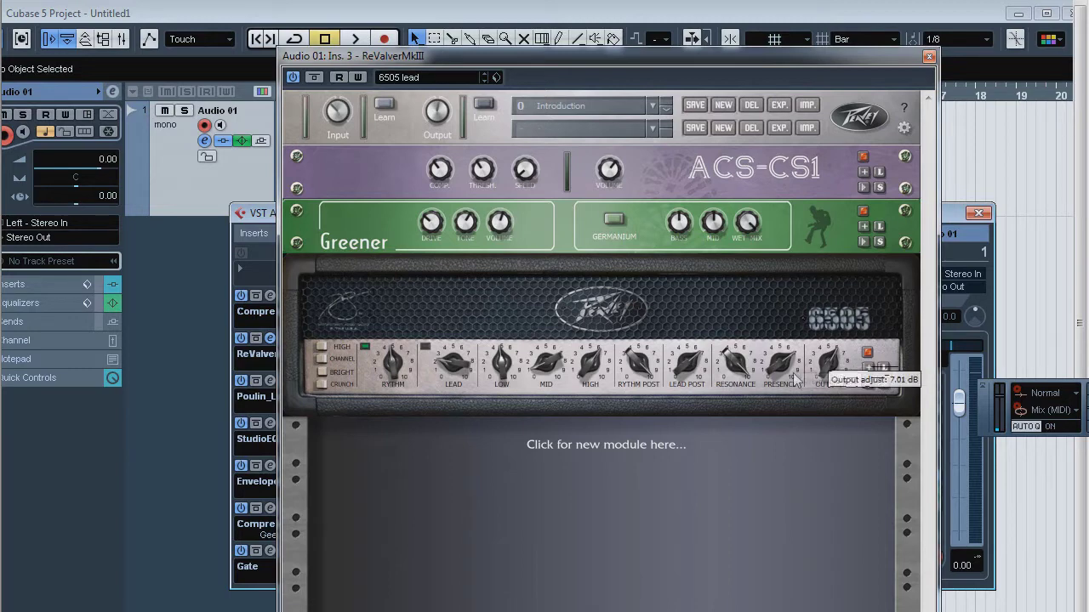
Step: Open the Peavey 6505 amp's internal circuit view and look through its available tonestack types, keeping the existing one
{"action": "left_click", "coordinate": [870, 377]}
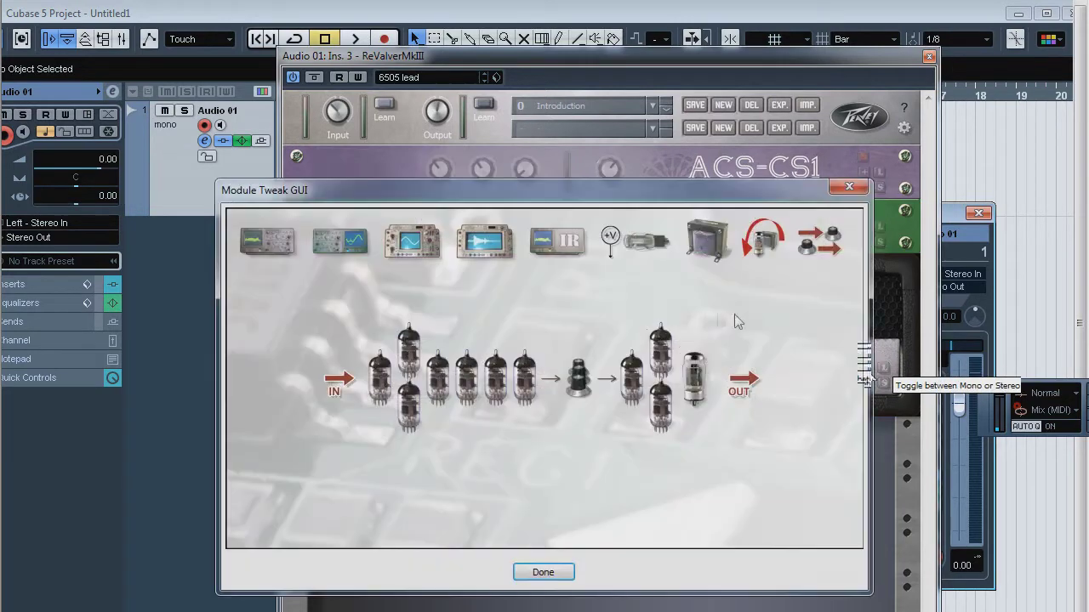
{"action": "left_click", "coordinate": [587, 383]}
{"action": "left_click", "coordinate": [591, 383]}
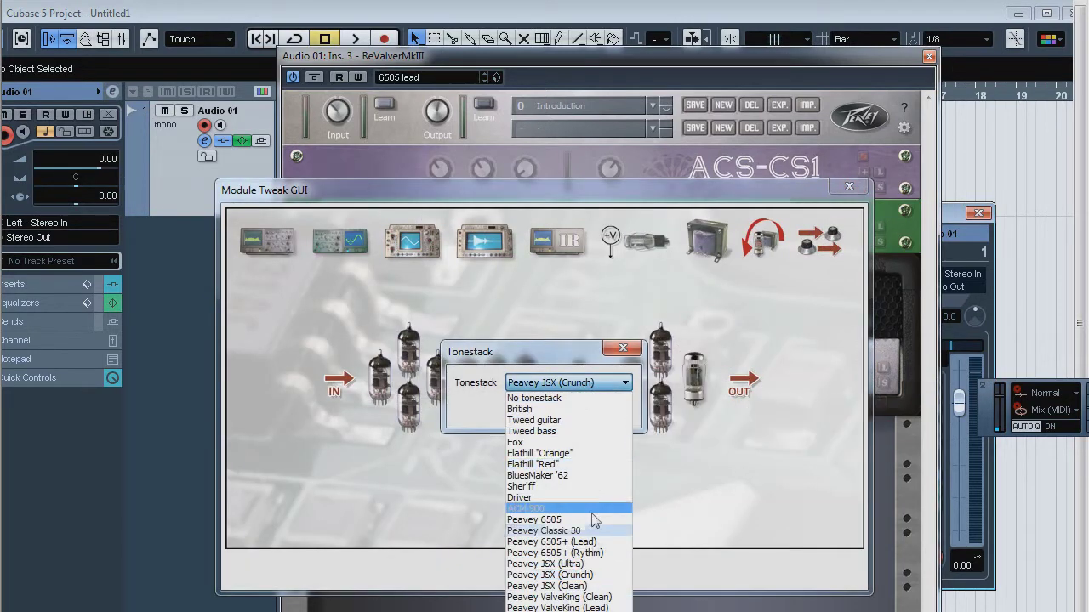
{"action": "left_click", "coordinate": [566, 507]}
{"action": "left_click", "coordinate": [560, 413]}
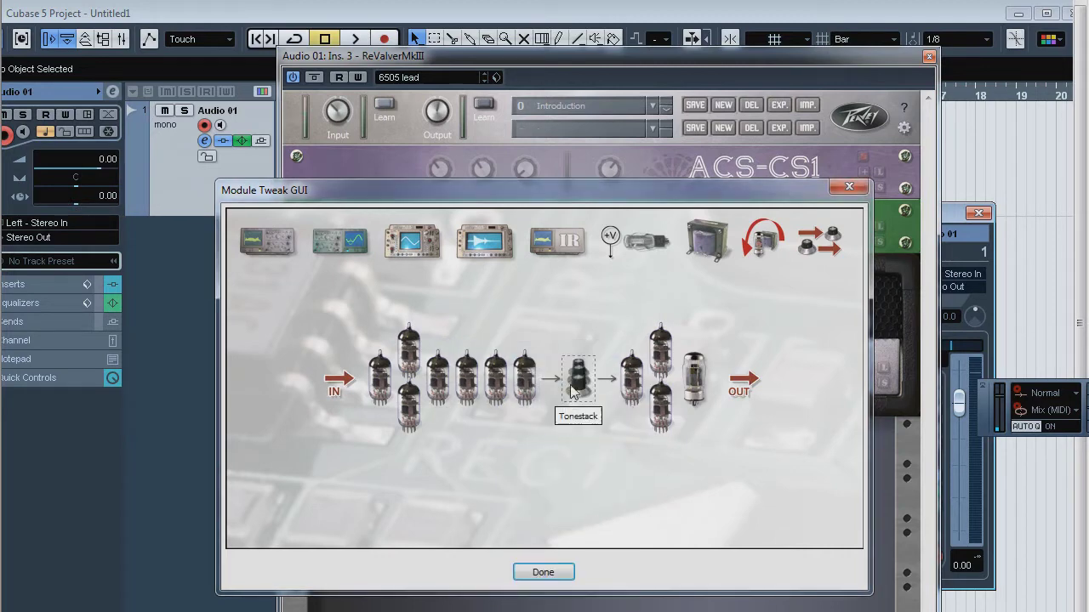
Step: Inspect the amp's output stage circuit and its selectable tube types, keeping the 6L6GC / 5881 Pentode
{"action": "left_click", "coordinate": [689, 383]}
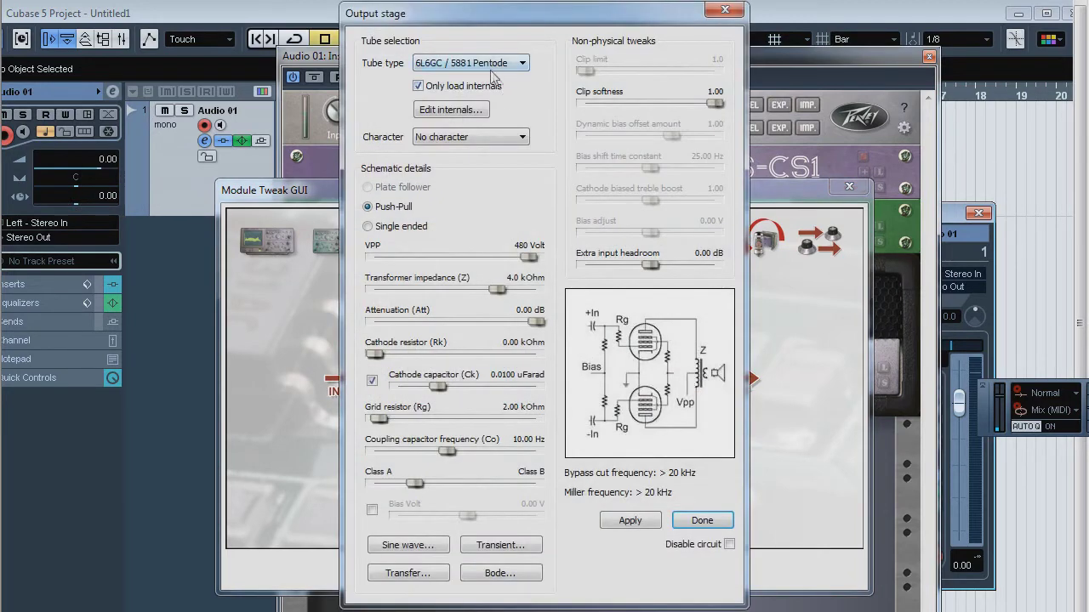
{"action": "left_click", "coordinate": [423, 64]}
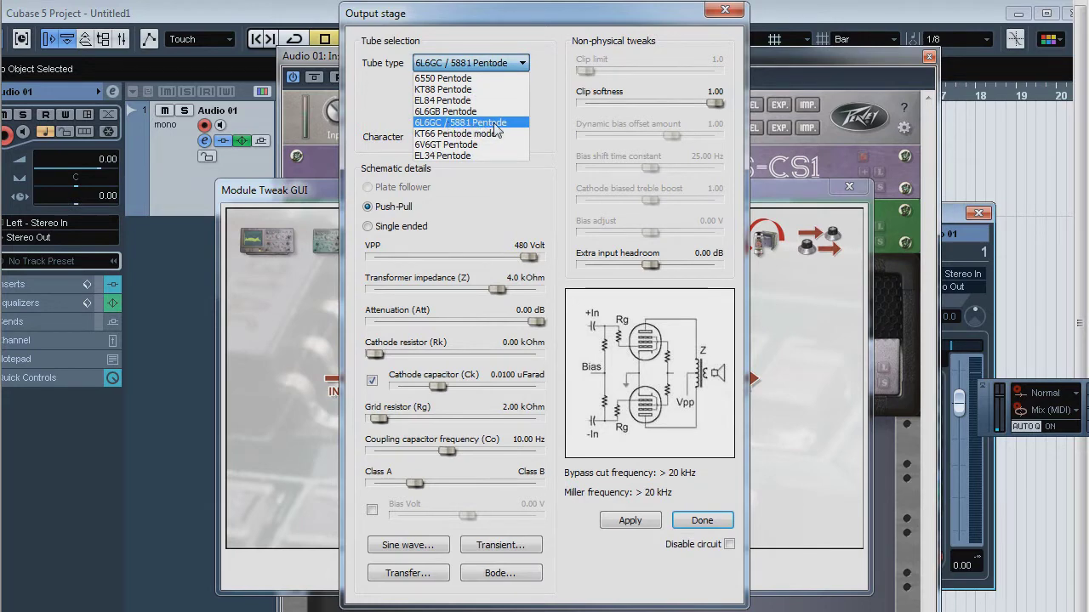
{"action": "left_click", "coordinate": [459, 125]}
{"action": "left_click", "coordinate": [699, 522]}
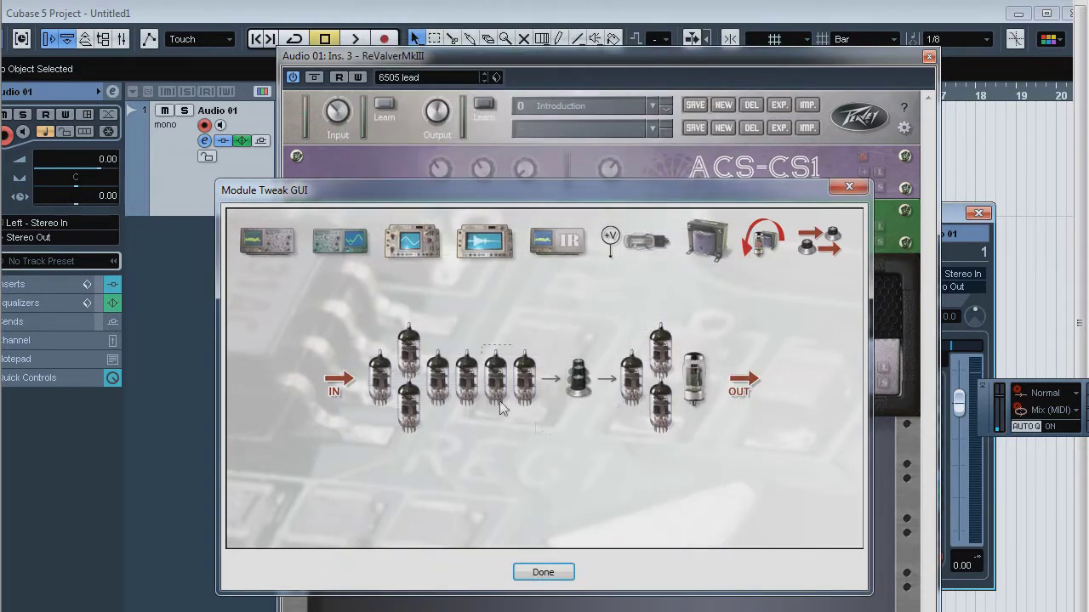
Step: View the tube types for the V1B large cap triode, keeping 12AX7 / ECC83 Triode (Syl), and close ReValverMkIII
{"action": "left_click", "coordinate": [415, 412]}
{"action": "left_click", "coordinate": [520, 63]}
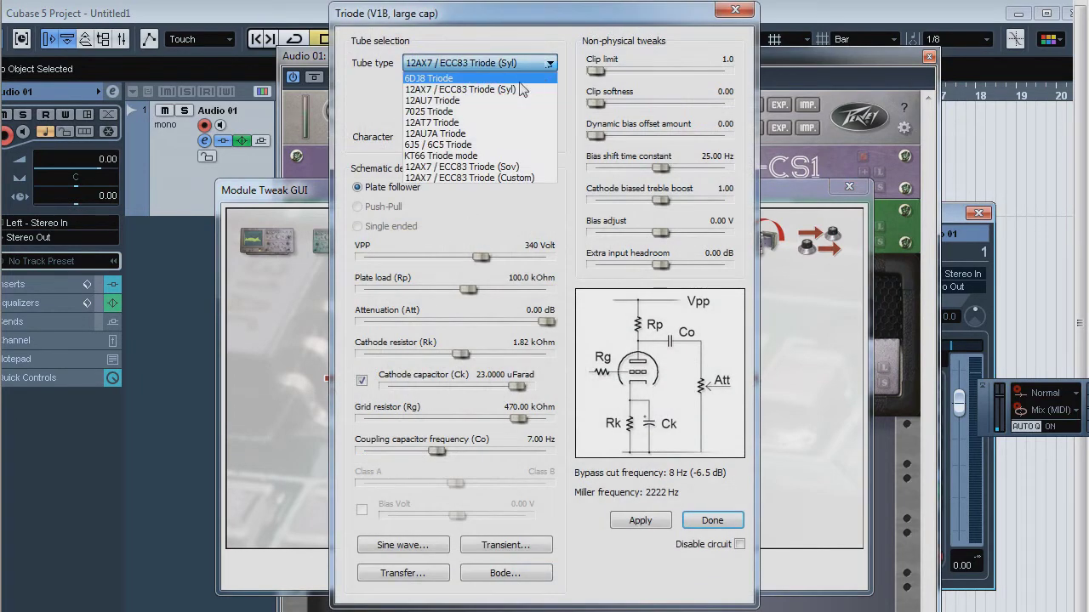
{"action": "left_click", "coordinate": [477, 90]}
{"action": "left_click", "coordinate": [643, 520]}
{"action": "left_click", "coordinate": [543, 572]}
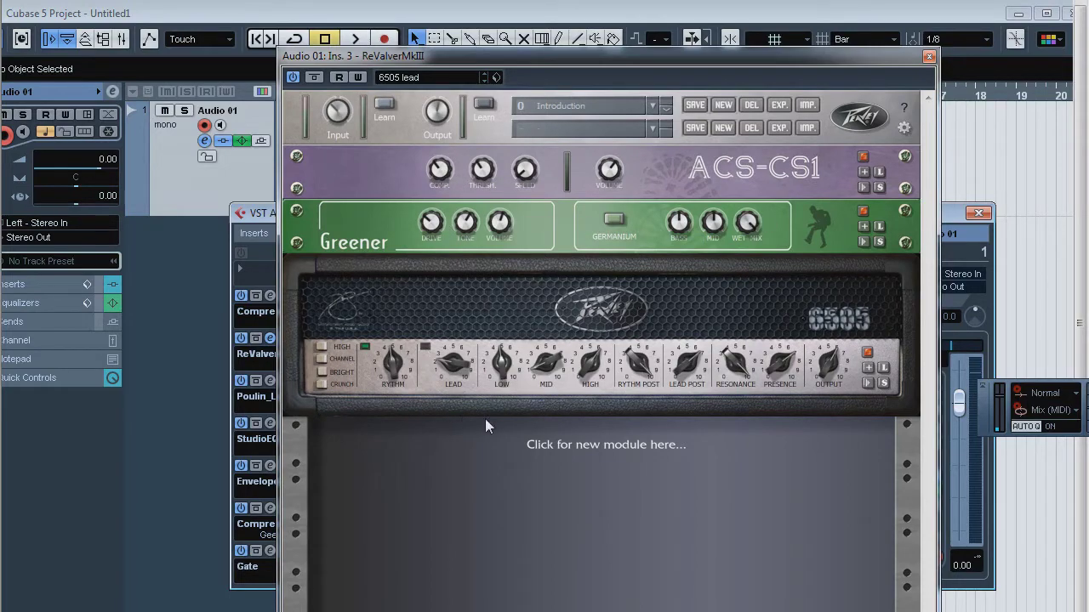
{"action": "left_click", "coordinate": [929, 57]}
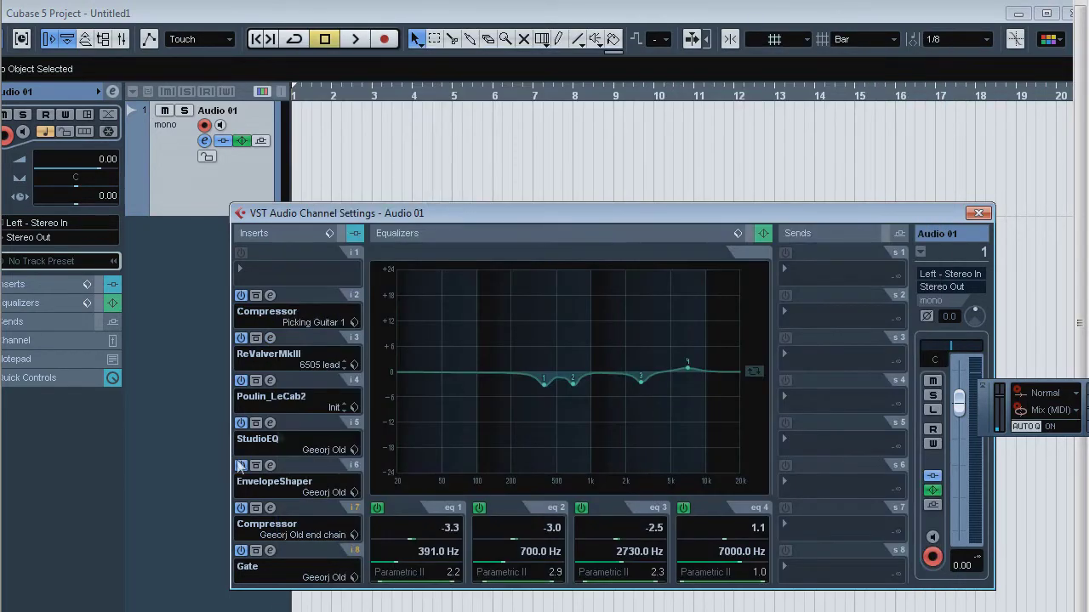
Step: Open the Poulin_LeCab2 insert and browse the BIG STUFF impulse folders from the Trivium impulse slot without loading a file
{"action": "left_click", "coordinate": [270, 381]}
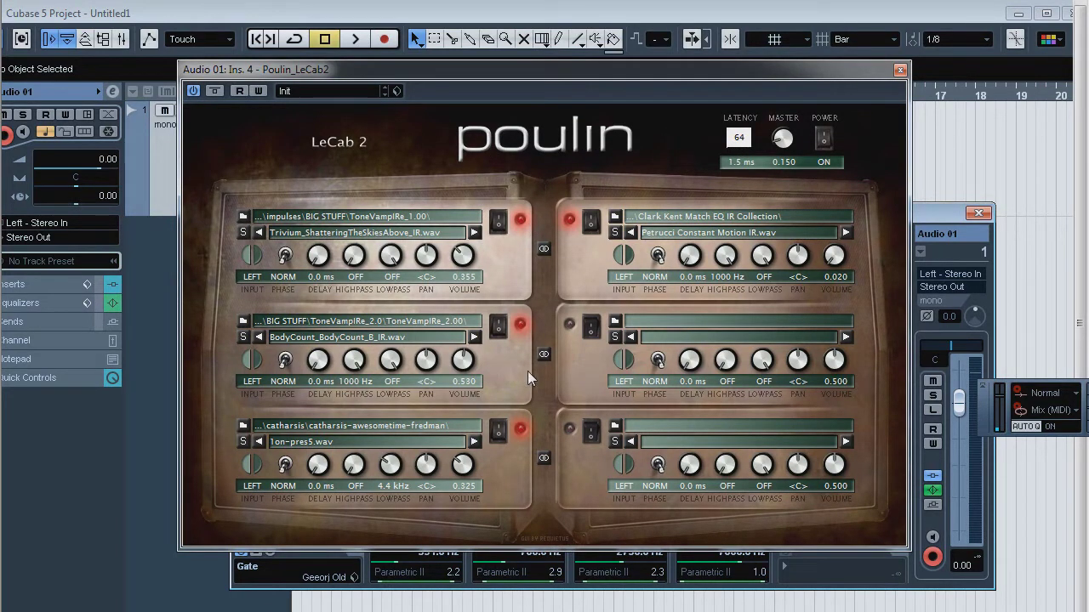
{"action": "left_click", "coordinate": [243, 217]}
{"action": "left_click", "coordinate": [213, 465]}
{"action": "scroll", "coordinate": [229, 484], "scroll_direction": "down", "scroll_amount": 4}
{"action": "scroll", "coordinate": [229, 485], "scroll_direction": "down", "scroll_amount": 5}
{"action": "left_click", "coordinate": [392, 41]}
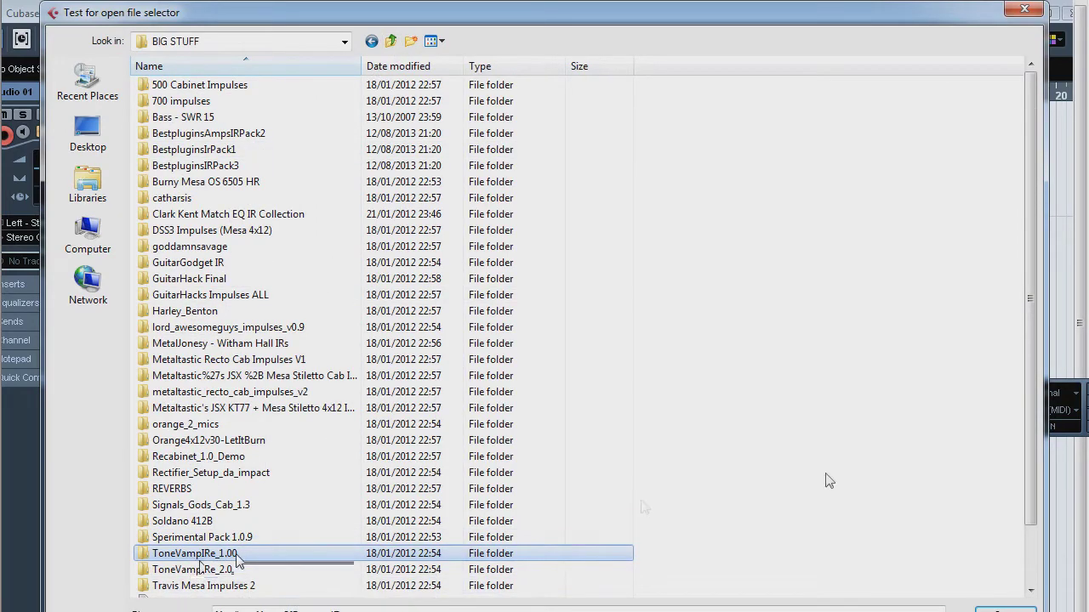
{"action": "left_click", "coordinate": [1045, 20]}
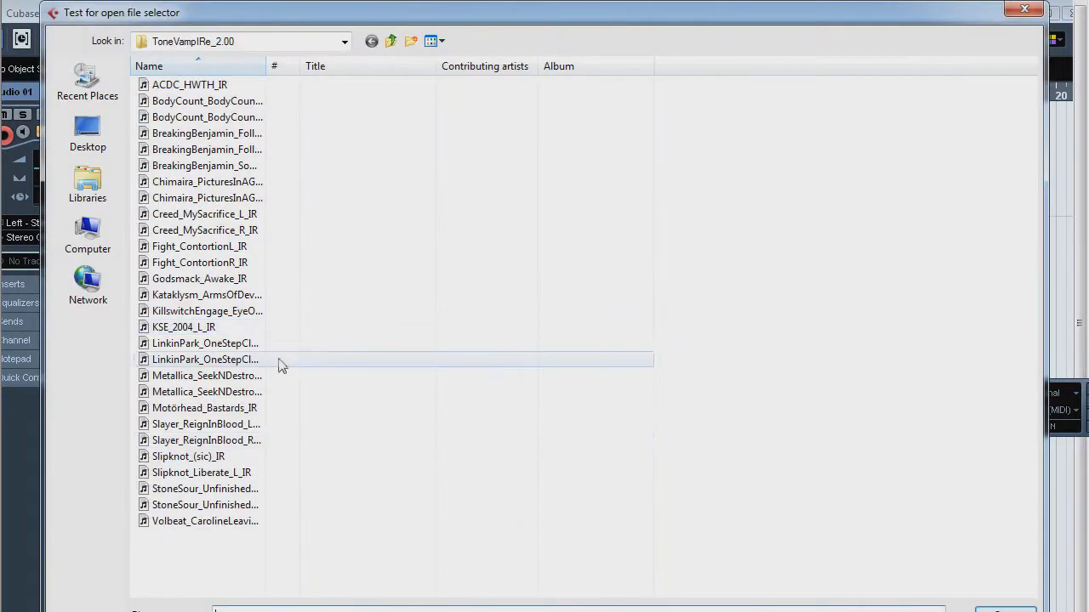
Step: Browse the ToneVampIRe_2.00 folder and its parent folder from the BodyCount impulse slot, and cancel the file selection
{"action": "left_click", "coordinate": [242, 322]}
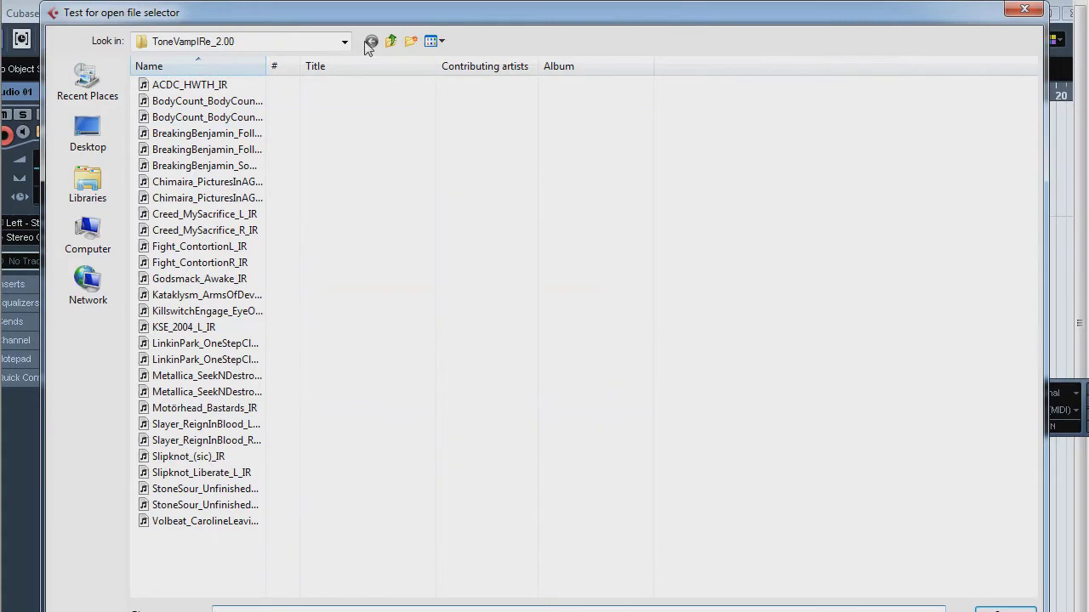
{"action": "left_click", "coordinate": [390, 40]}
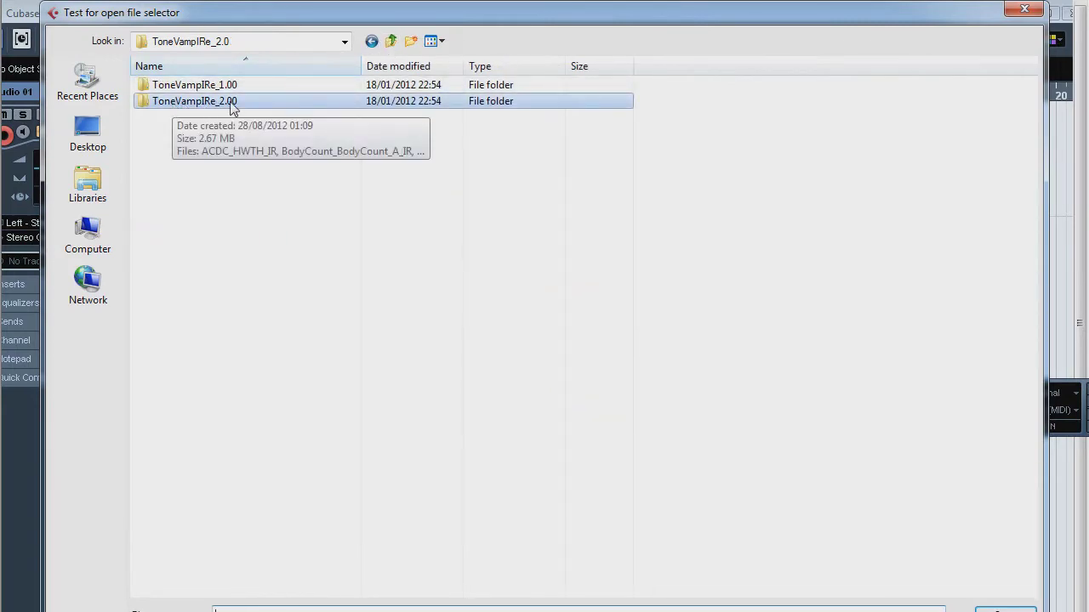
{"action": "left_click", "coordinate": [1024, 8]}
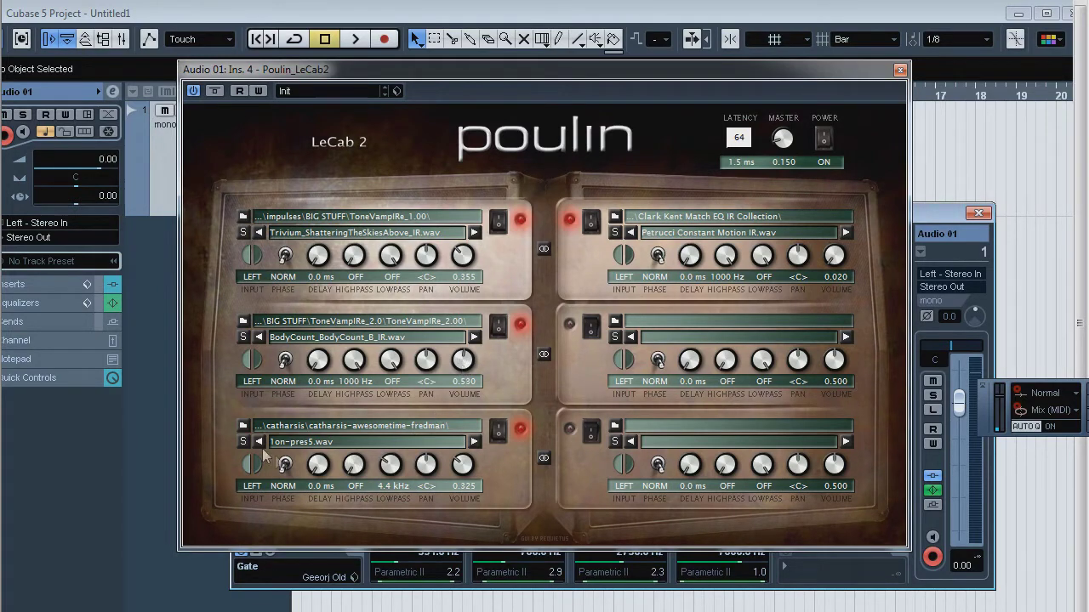
Step: Browse the catharsis-awesometime-fredman folder and its parent folders from the 1on-pres5 impulse slot, and cancel the file selection
{"action": "left_click", "coordinate": [243, 426]}
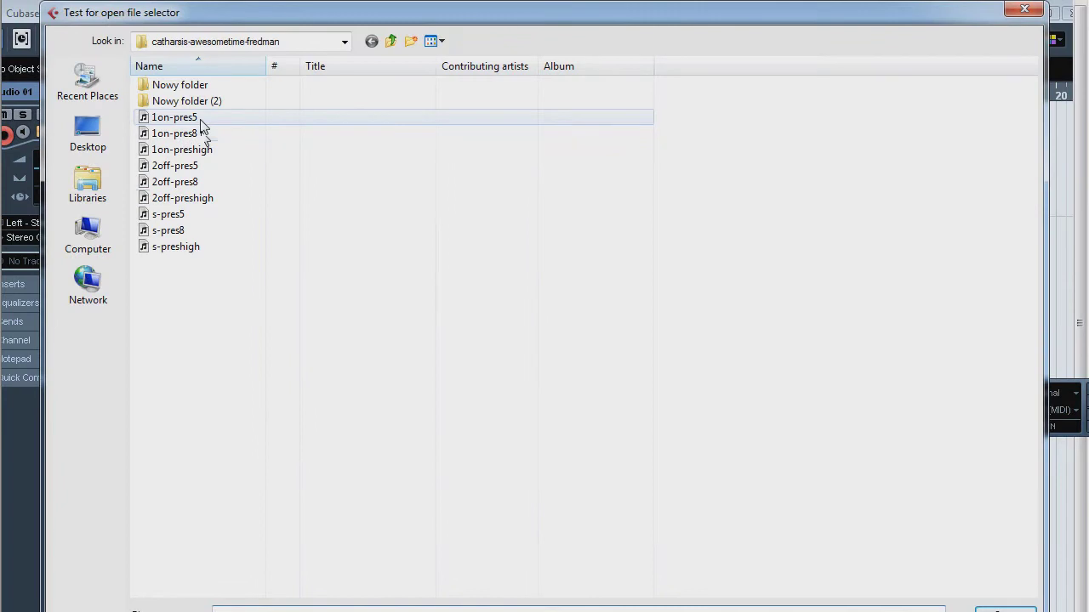
{"action": "left_click", "coordinate": [390, 41]}
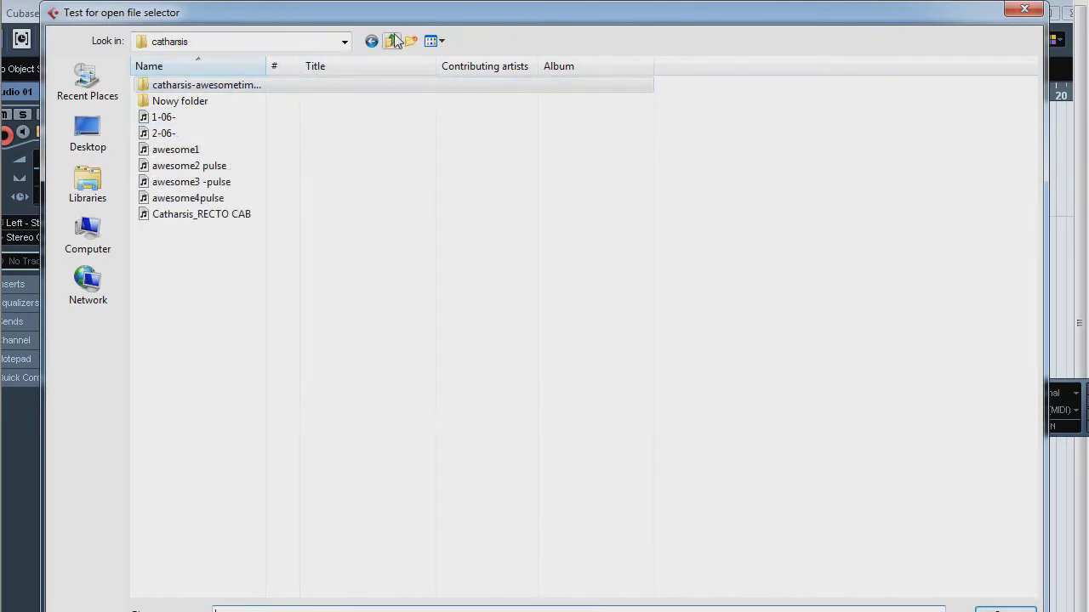
{"action": "left_click", "coordinate": [390, 41]}
{"action": "left_click", "coordinate": [1024, 9]}
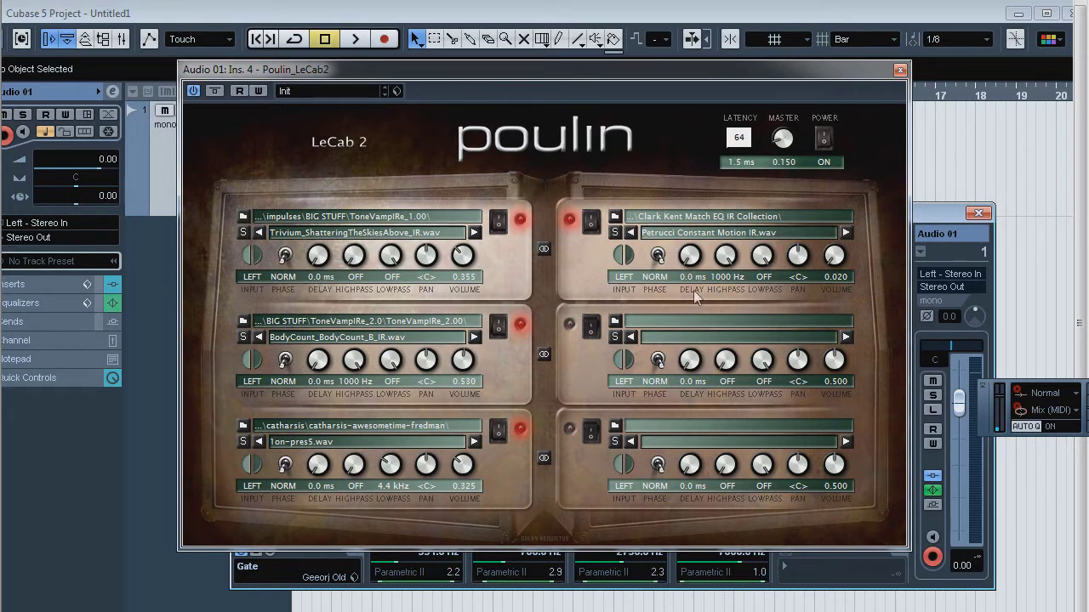
Step: Locate the Petrucci Constant Motion impulse in the Clark Kent Match EQ IR Collection, view its parent folders, and cancel the file selection
{"action": "left_click", "coordinate": [612, 220]}
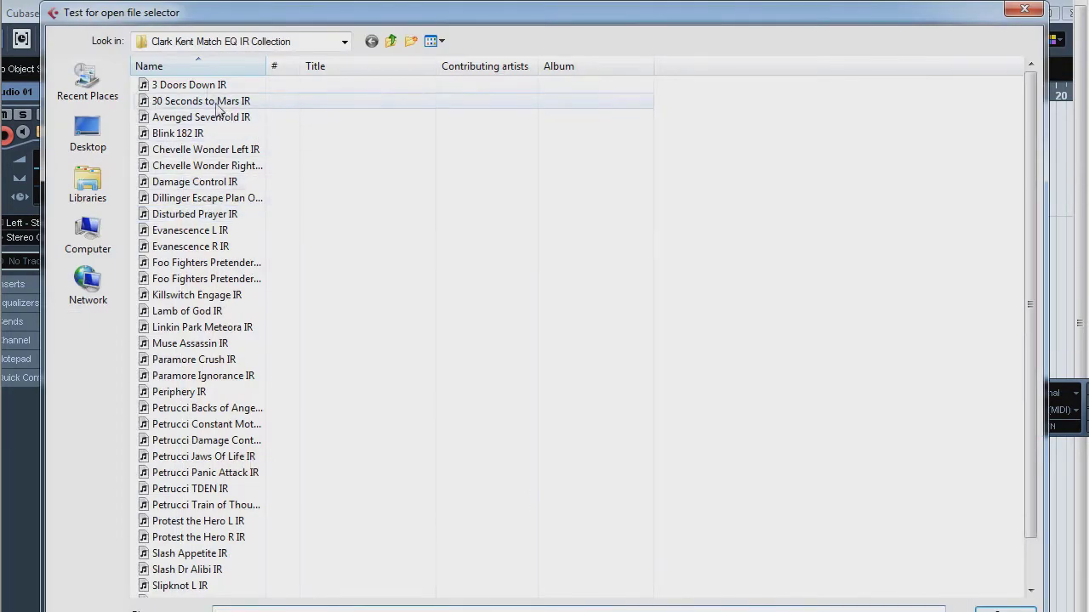
{"action": "left_click", "coordinate": [204, 458]}
{"action": "left_click", "coordinate": [204, 424]}
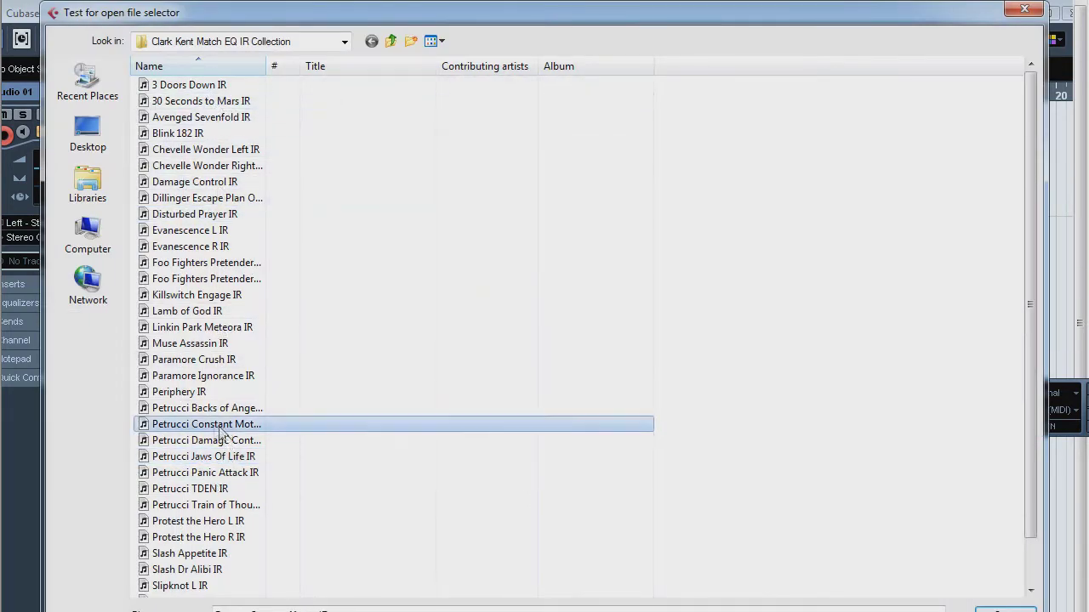
{"action": "left_click", "coordinate": [391, 41]}
{"action": "left_click", "coordinate": [212, 88]}
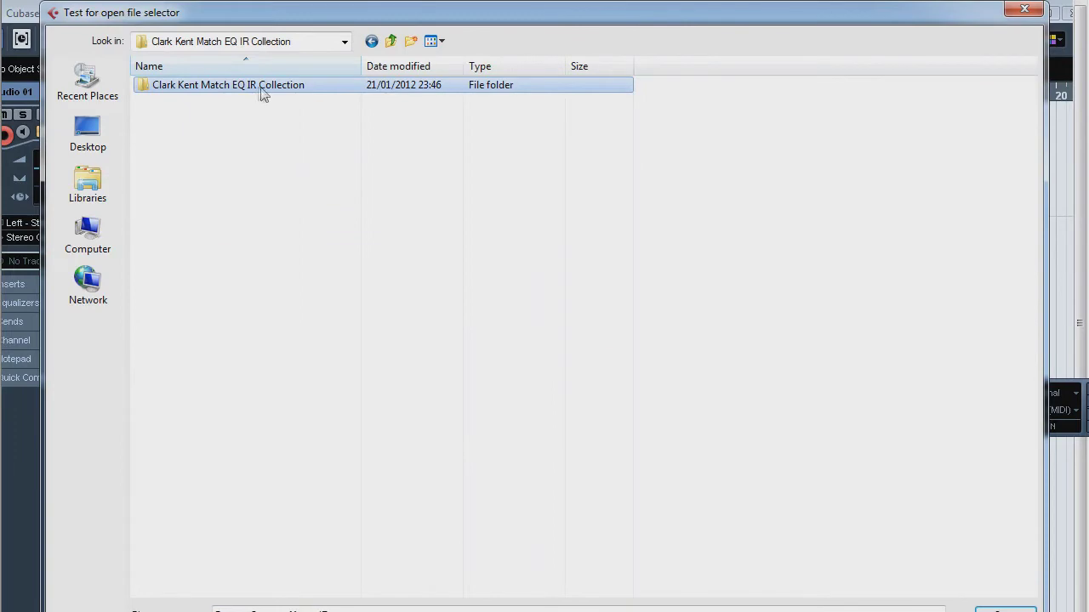
{"action": "left_click", "coordinate": [391, 41]}
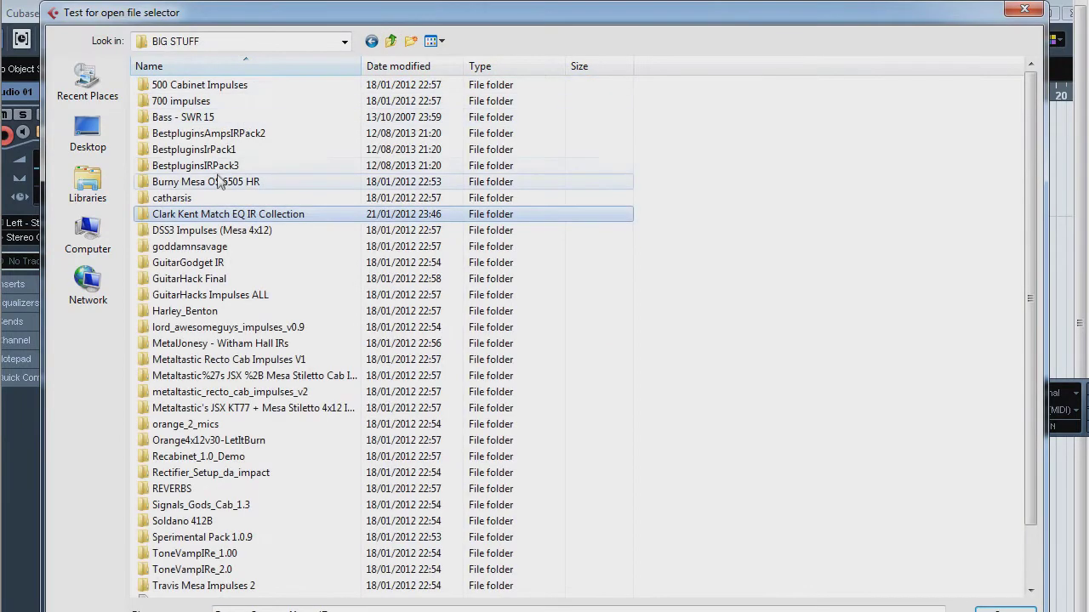
{"action": "left_click", "coordinate": [1026, 9]}
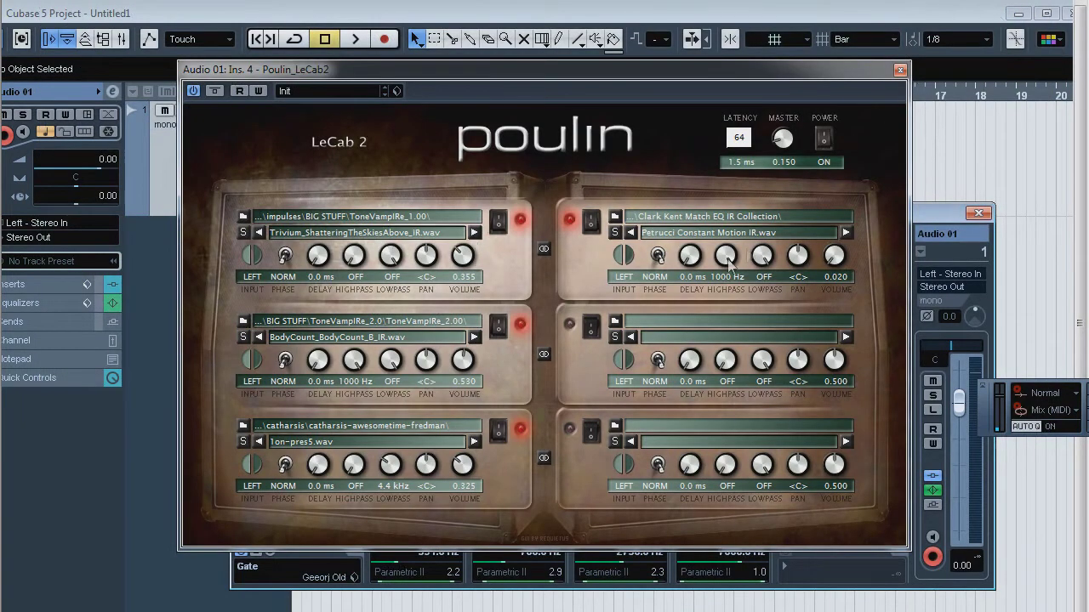
Step: Finish reviewing the Petrucci impulse's filter settings in Poulin_LeCab2 and recheck the module knobs in ReValverMkIII
{"action": "left_click_drag", "start_coordinate": [733, 292], "coordinate": [727, 190]}
{"action": "left_click", "coordinate": [900, 71]}
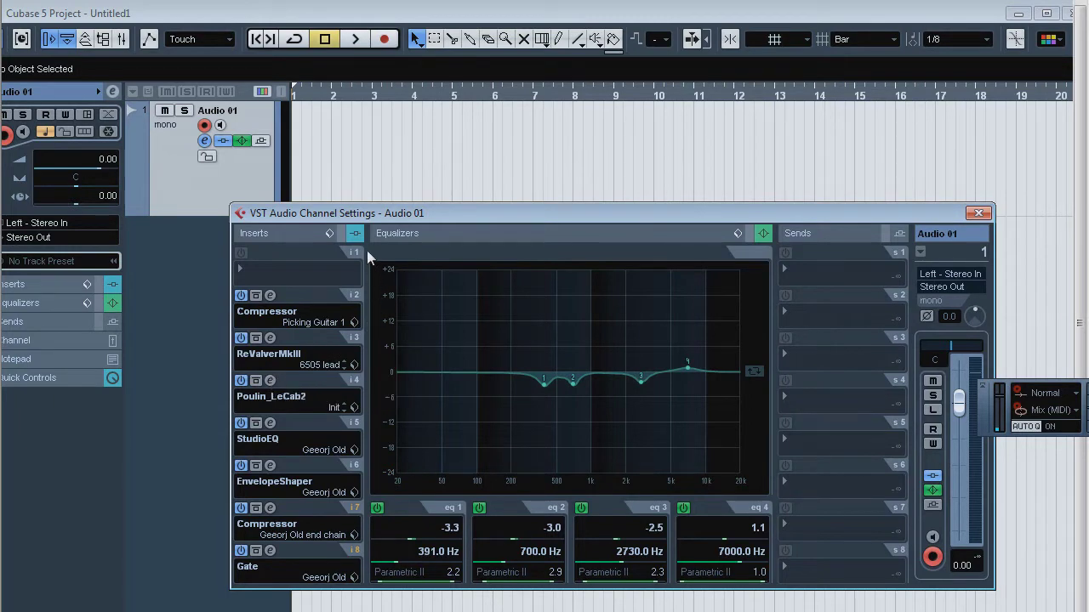
{"action": "left_click", "coordinate": [270, 338]}
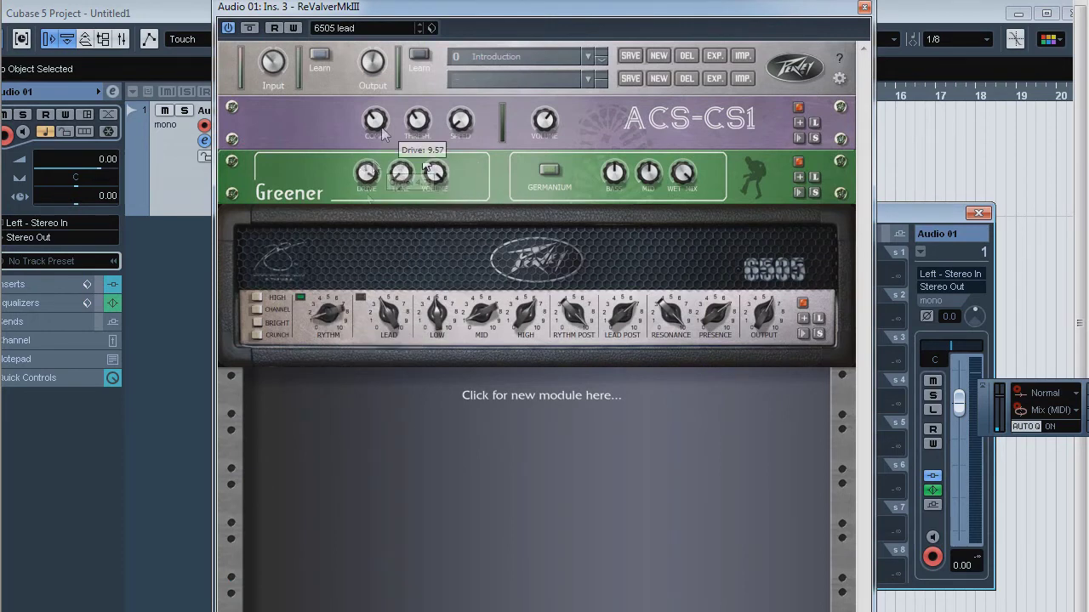
{"action": "left_click", "coordinate": [865, 8]}
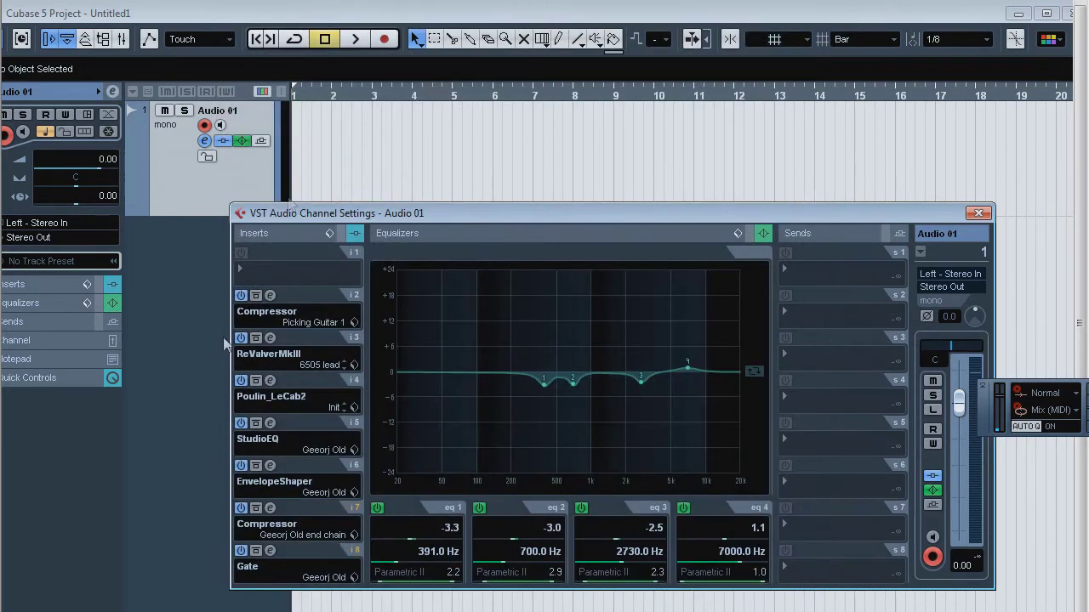
Step: Review the gain, frequency and Q-factor of the four bands in the StudioEQ insert, and close it
{"action": "left_click", "coordinate": [272, 425]}
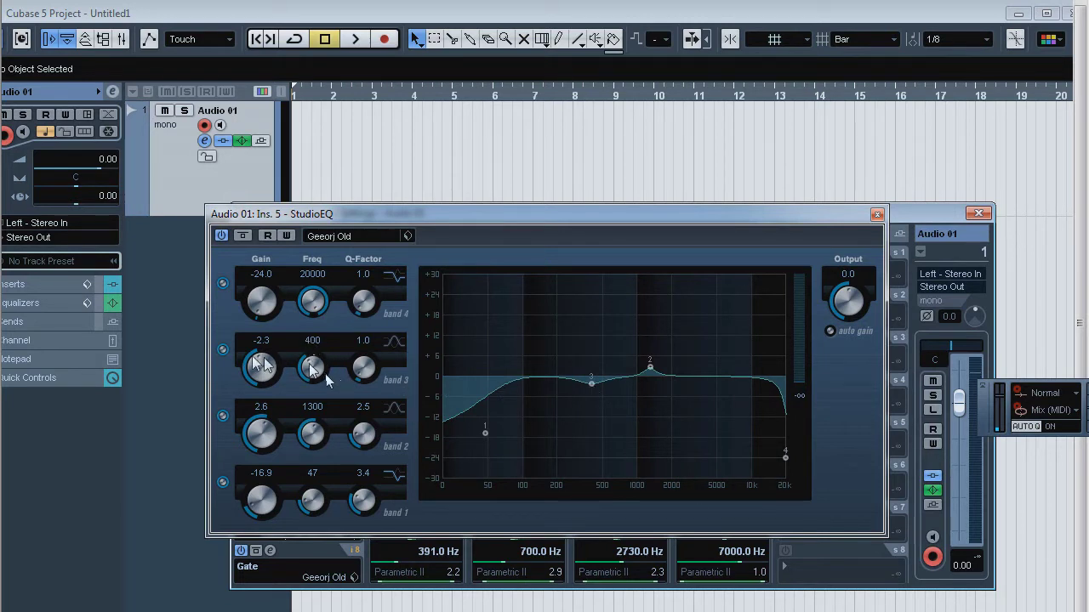
{"action": "left_click_drag", "start_coordinate": [268, 368], "coordinate": [268, 378]}
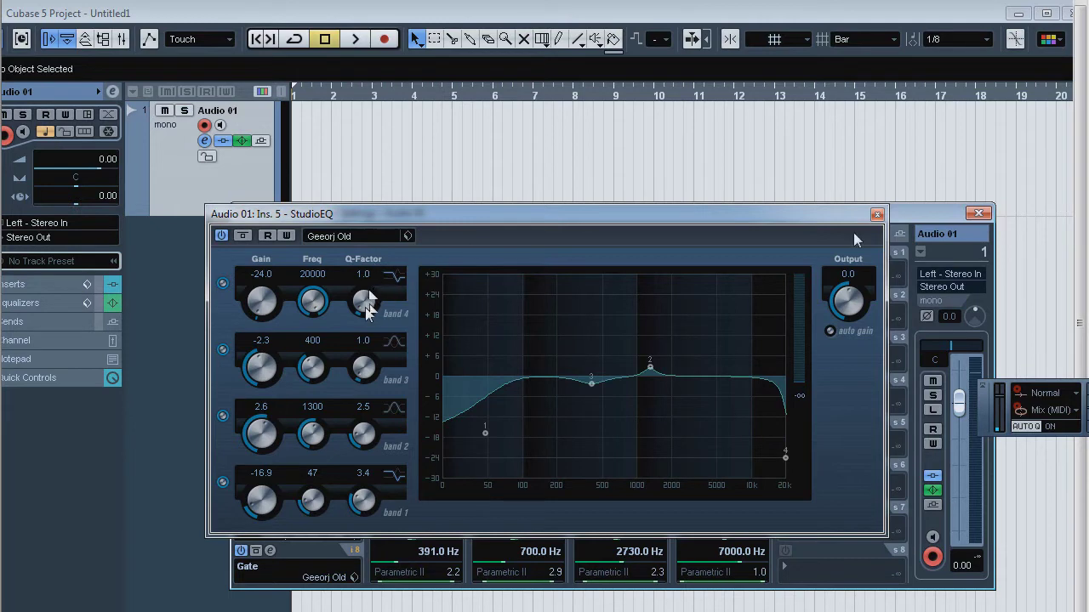
{"action": "left_click", "coordinate": [877, 213]}
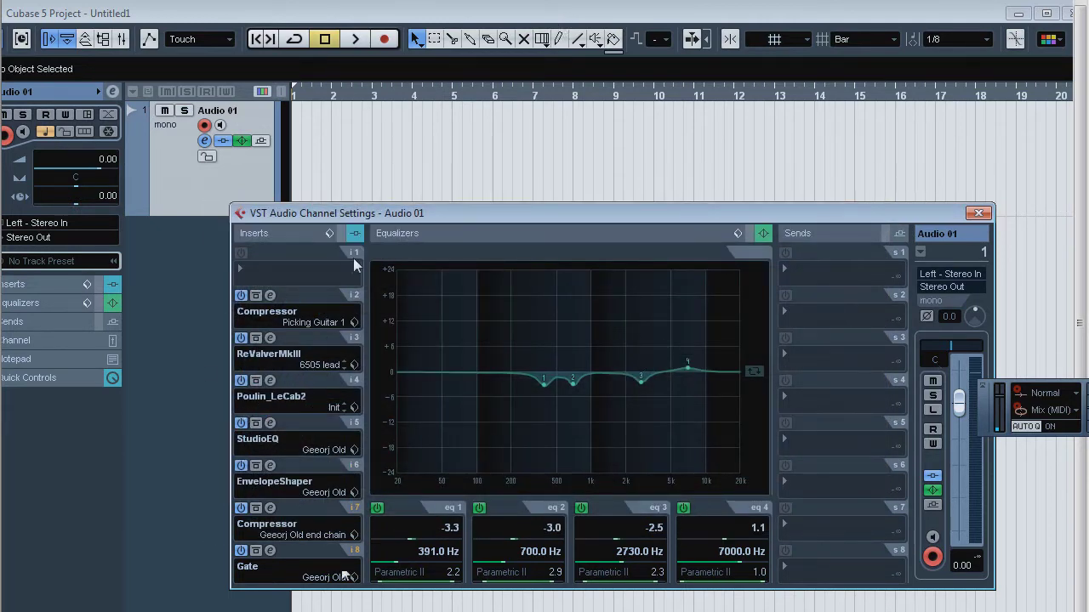
Step: Review the settings of the EnvelopeShaper insert and the end-chain Compressor insert, closing each one
{"action": "left_click", "coordinate": [289, 269]}
{"action": "left_click", "coordinate": [271, 467]}
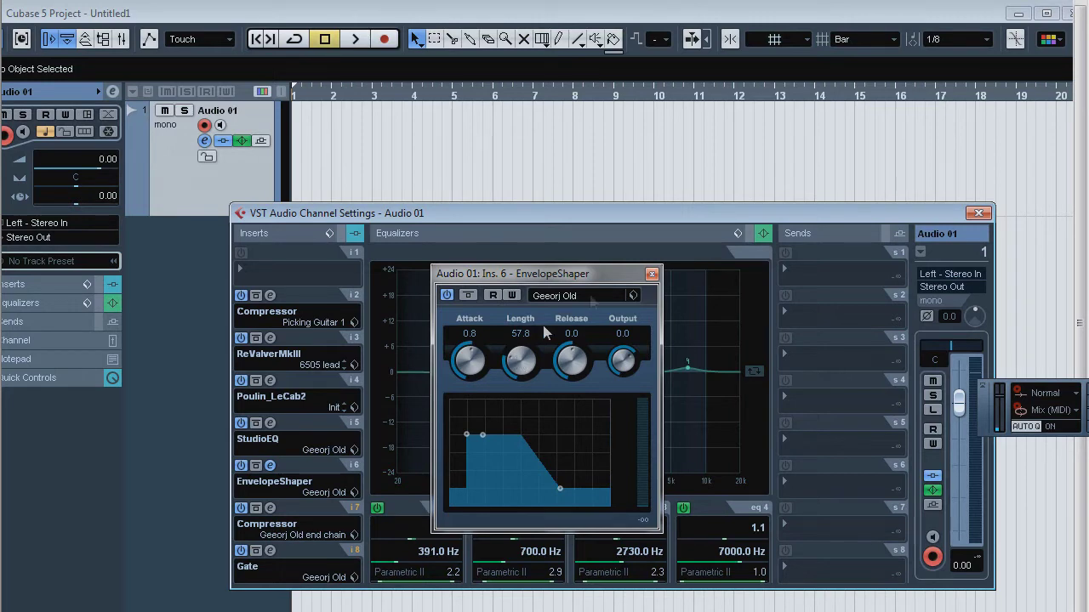
{"action": "left_click", "coordinate": [652, 273]}
{"action": "left_click", "coordinate": [269, 508]}
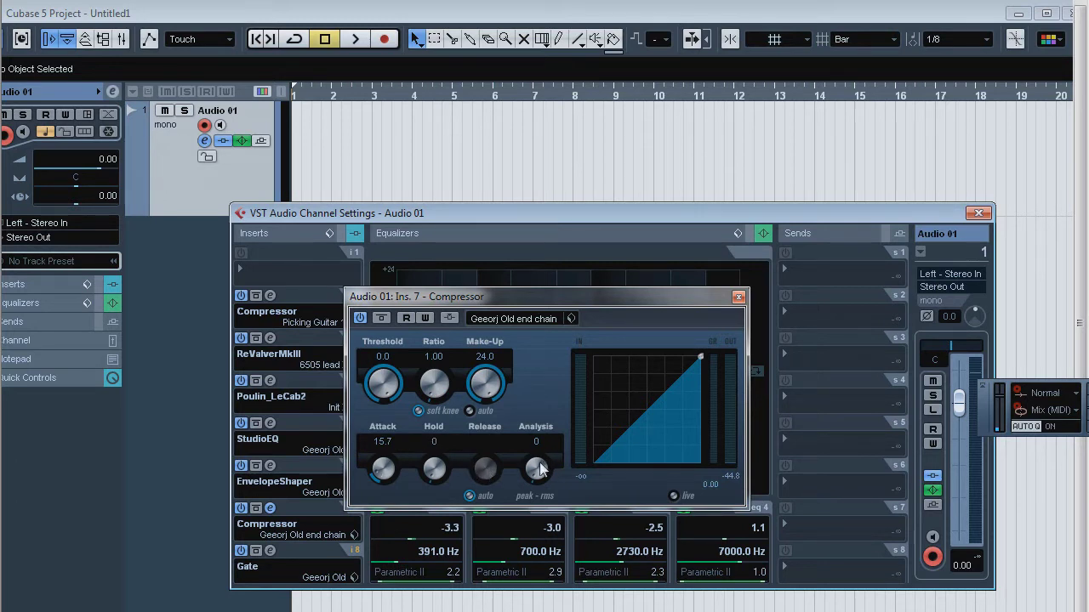
{"action": "left_click", "coordinate": [738, 298]}
Step: Review the Gate insert's threshold, attack, hold and release settings, and close it
{"action": "left_click", "coordinate": [270, 551]}
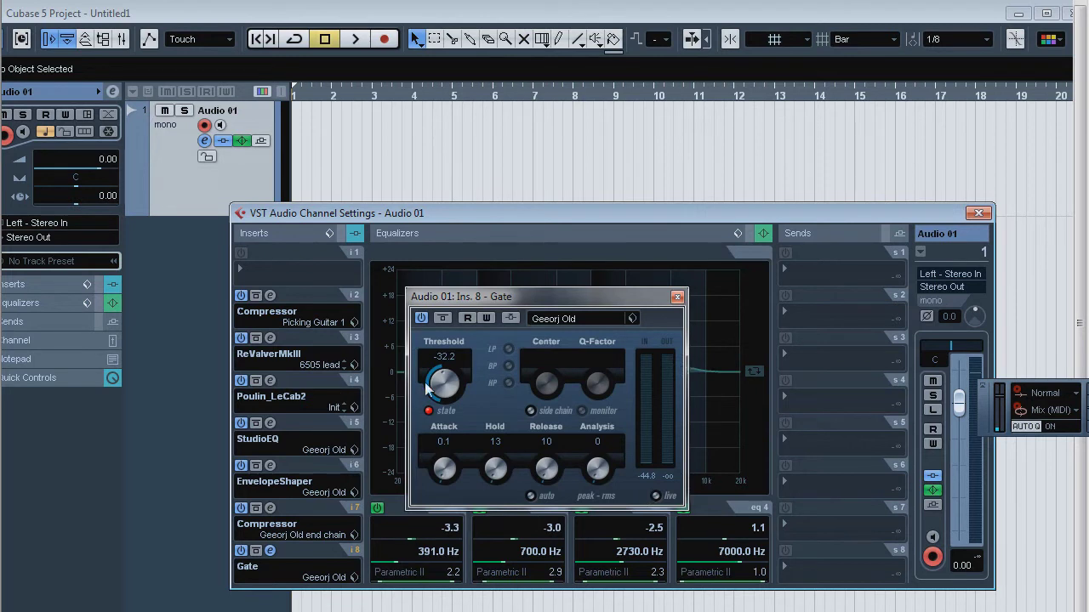
{"action": "left_click_drag", "start_coordinate": [552, 294], "coordinate": [535, 292]}
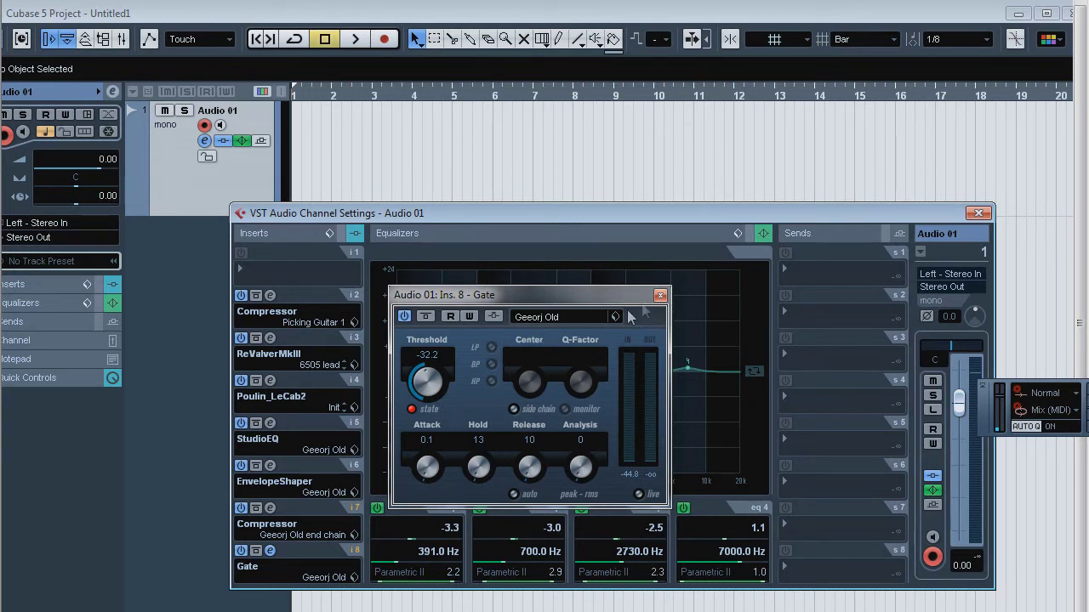
{"action": "left_click", "coordinate": [660, 296]}
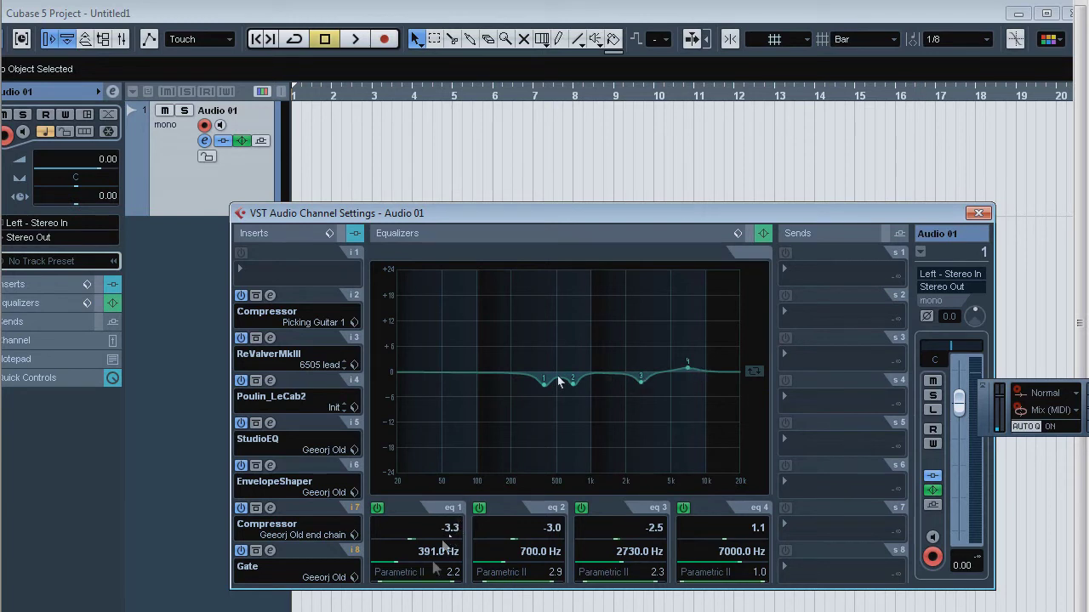
Step: Check the filter types offered for the channel equalizer's first band, and view the StudioEQ band settings again
{"action": "left_click", "coordinate": [401, 573]}
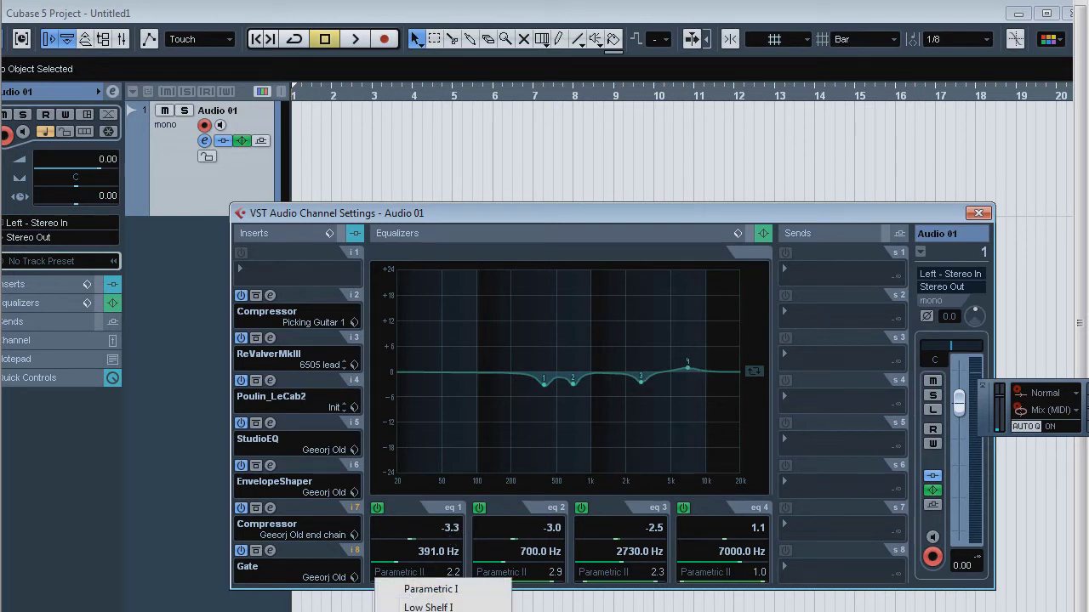
{"action": "key", "text": "Escape"}
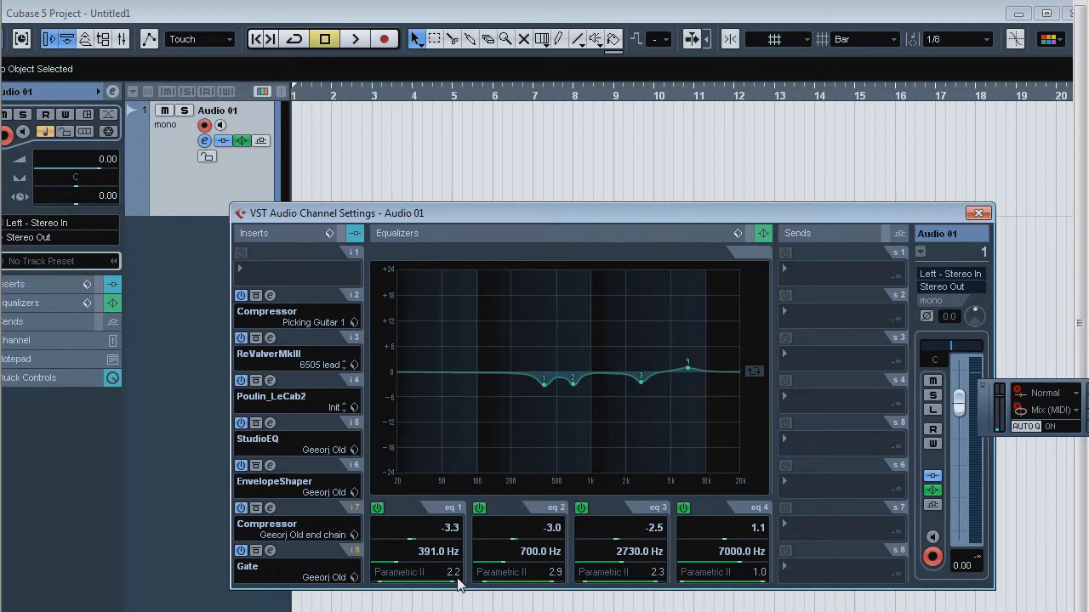
{"action": "left_click", "coordinate": [269, 423]}
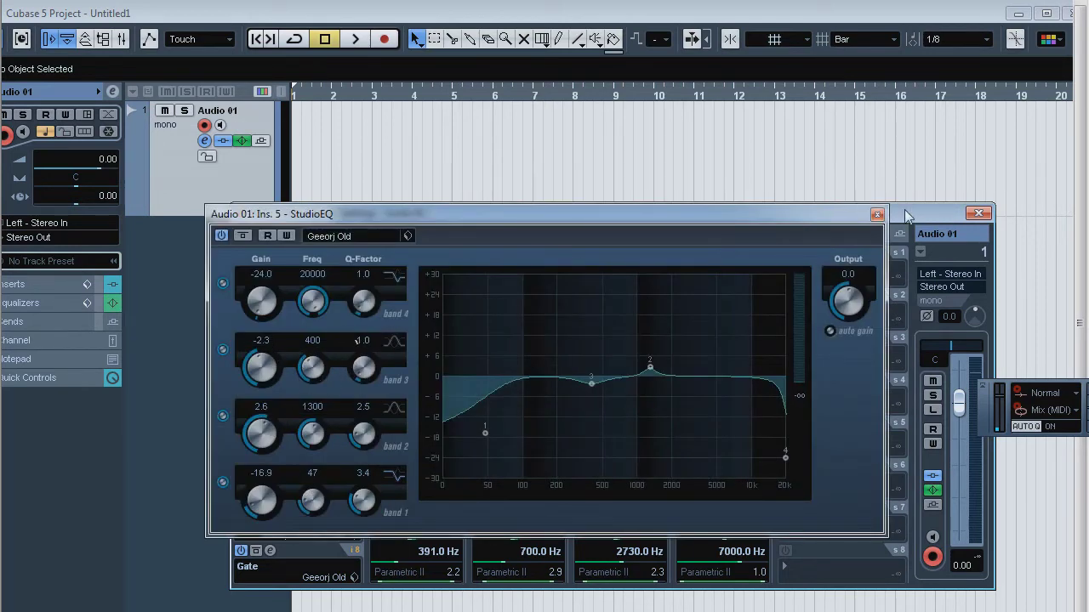
{"action": "left_click", "coordinate": [877, 215]}
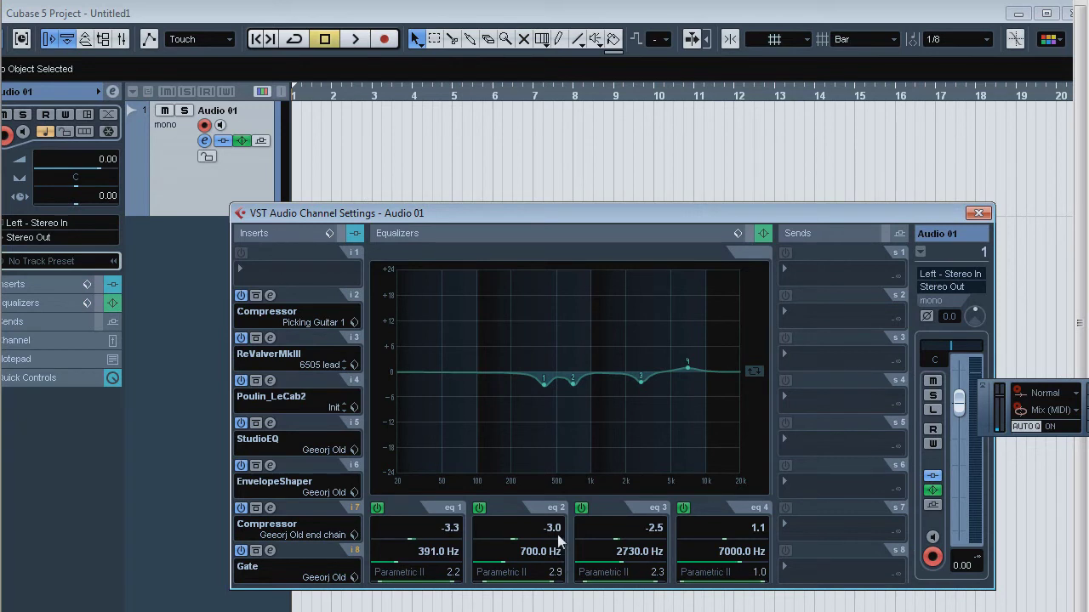
Step: Examine the gain, frequency and Q values of the channel equalizer bands, and close the Audio 01 channel settings
{"action": "scroll", "coordinate": [555, 531], "scroll_direction": "up", "scroll_amount": 8}
{"action": "scroll", "coordinate": [554, 531], "scroll_direction": "up", "scroll_amount": 7}
{"action": "scroll", "coordinate": [555, 533], "scroll_direction": "down", "scroll_amount": 9}
{"action": "scroll", "coordinate": [553, 530], "scroll_direction": "down", "scroll_amount": 5}
{"action": "left_click", "coordinate": [979, 213]}
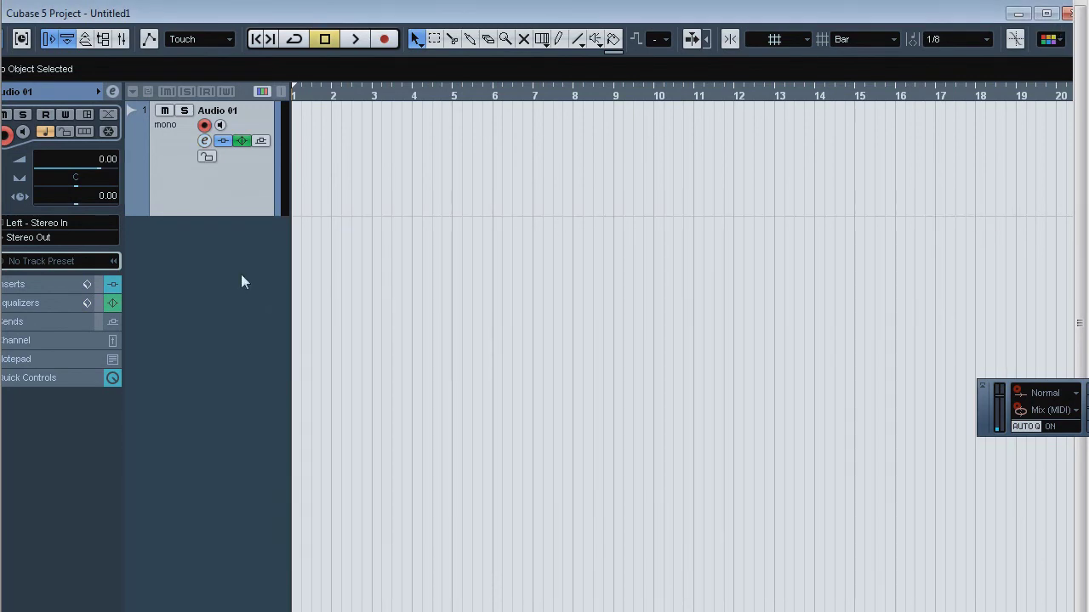